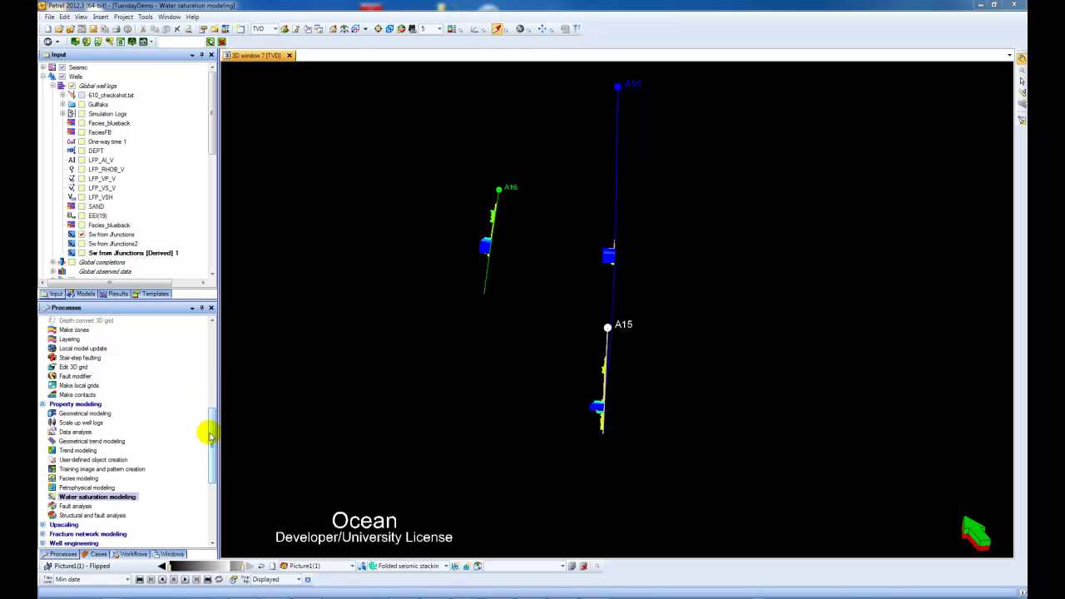
Open the Water saturation modeling process under Property modeling, showing GEO Grid and Base Case.
mouse_move(209, 433)
mouse_down()
mouse_move(218, 348)
mouse_move(226, 435)
mouse_up()
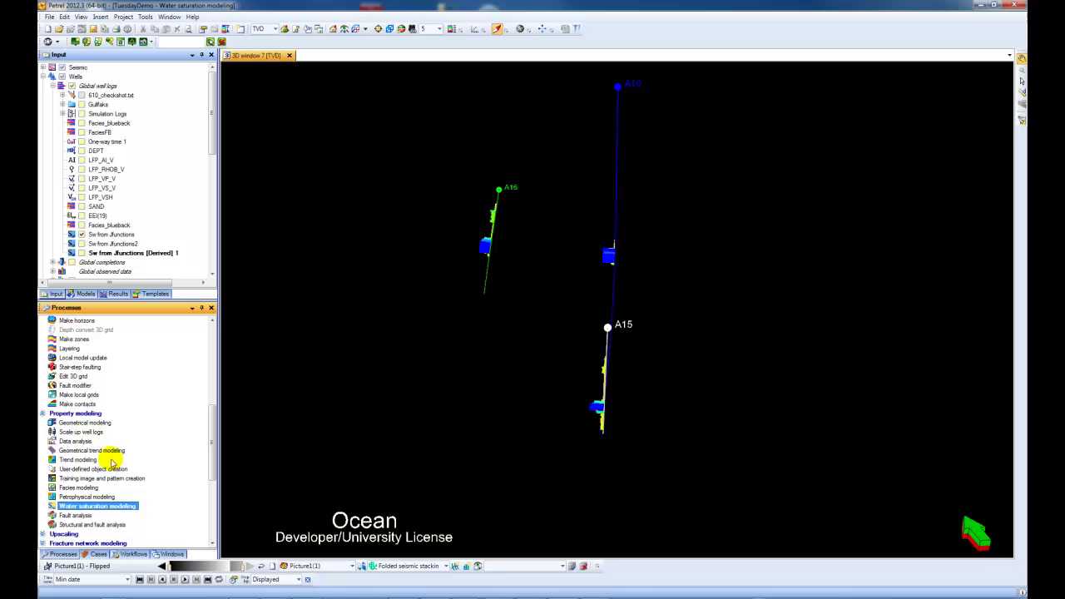
double_click(119, 507)
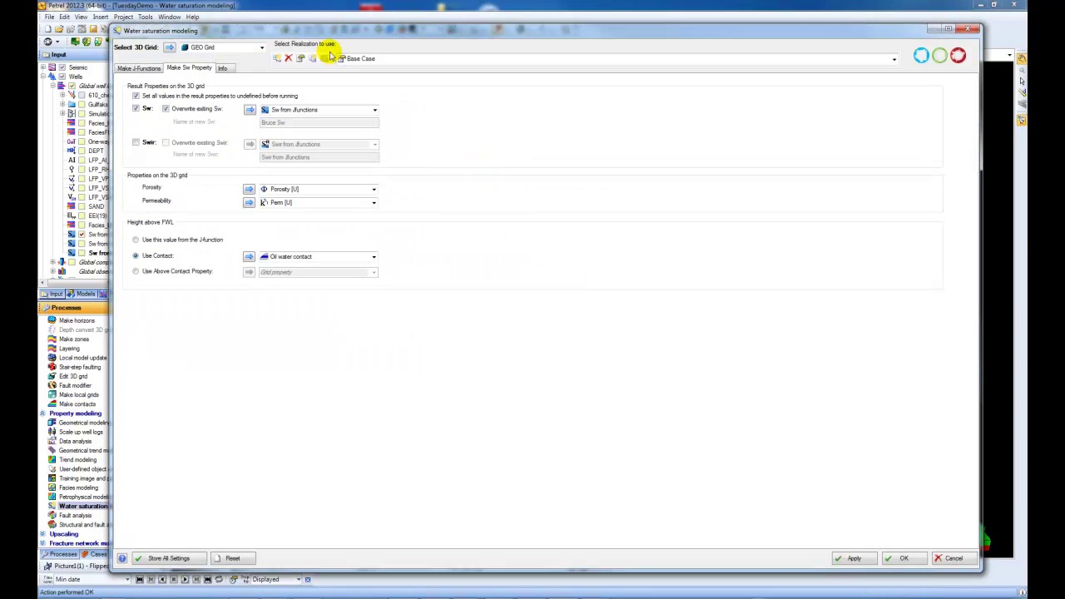
On Make J-Functions, use GEO Grid and the Porosity log, and add well A16 to A15.
drag(297, 31, 321, 46)
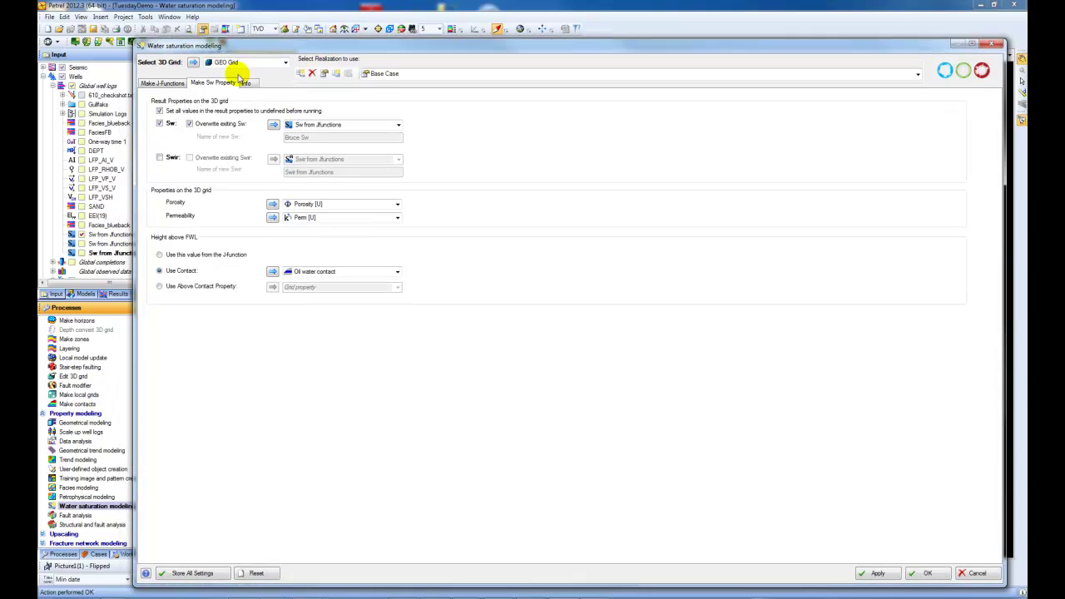
click(164, 84)
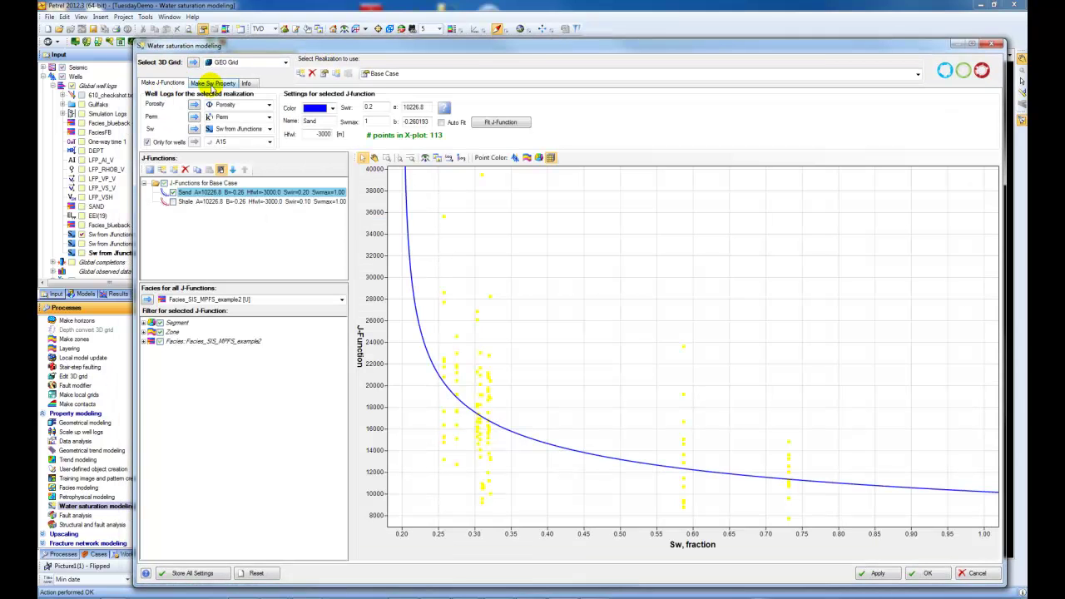
click(286, 64)
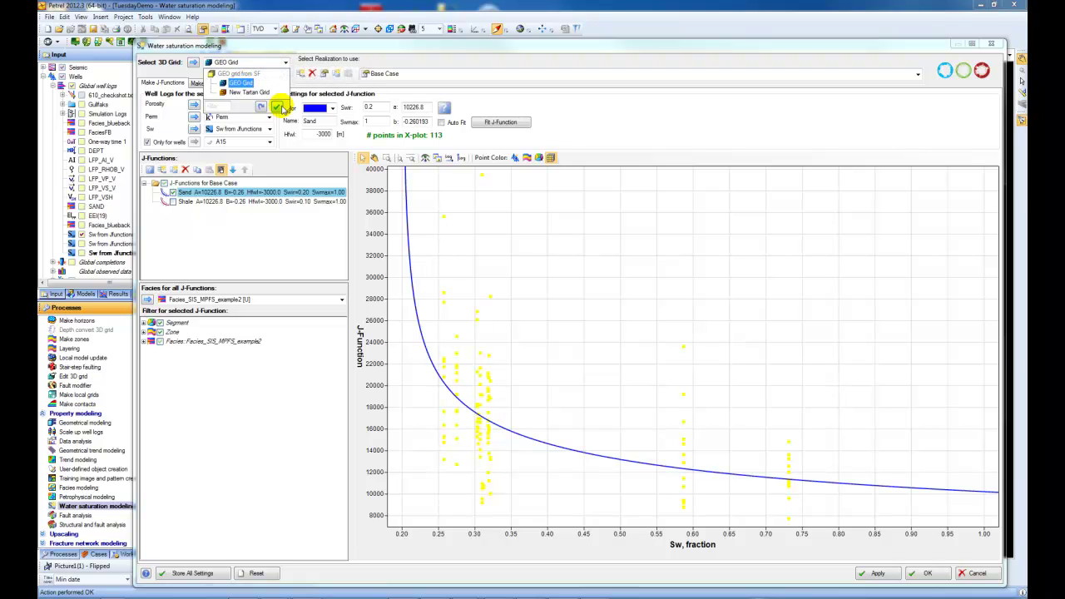
click(265, 84)
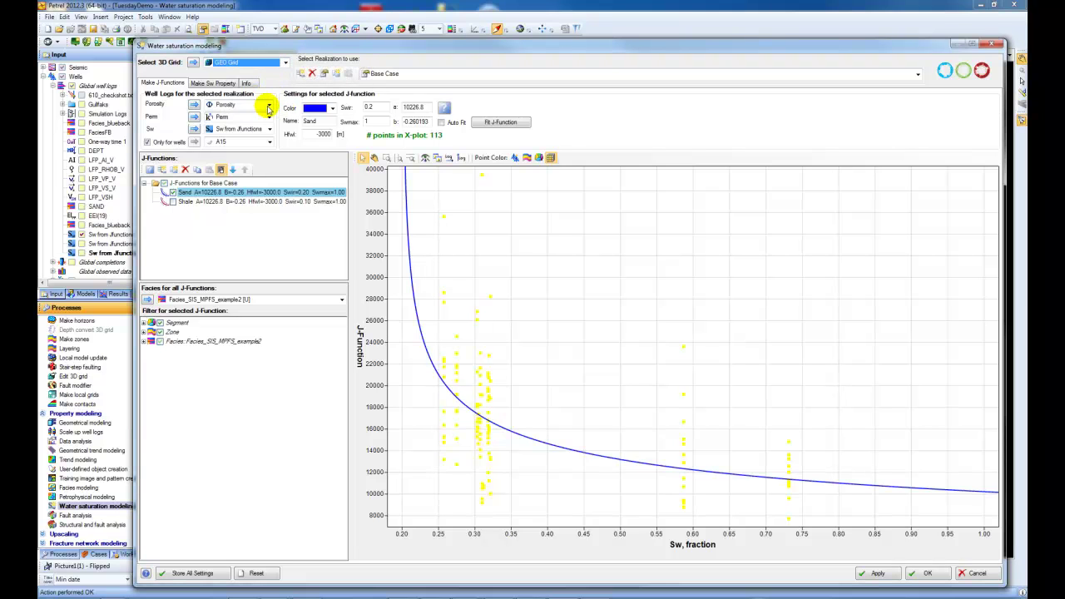
click(269, 105)
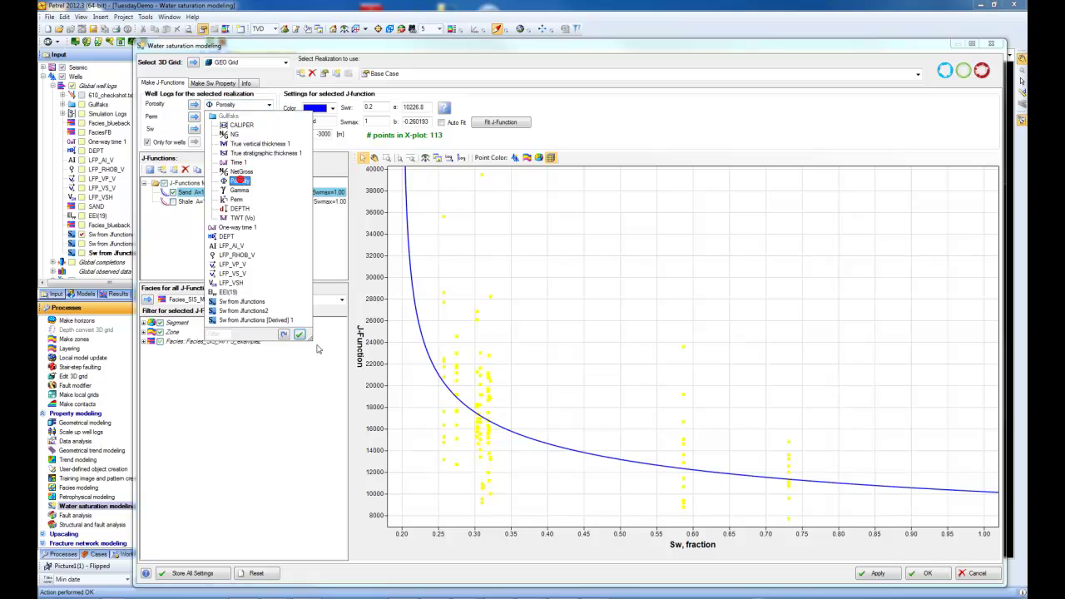
click(239, 179)
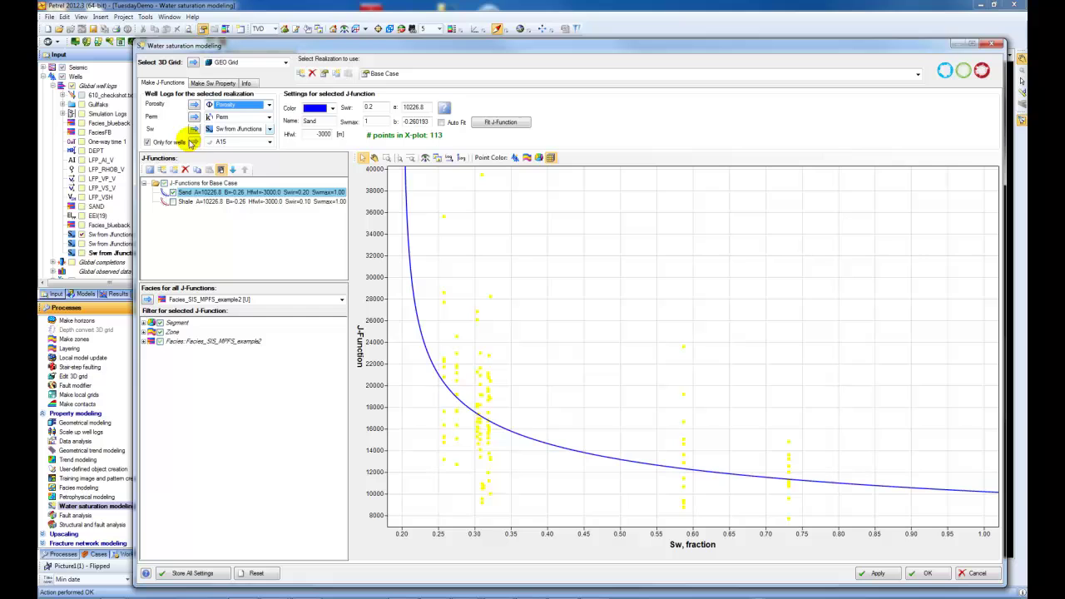
click(268, 144)
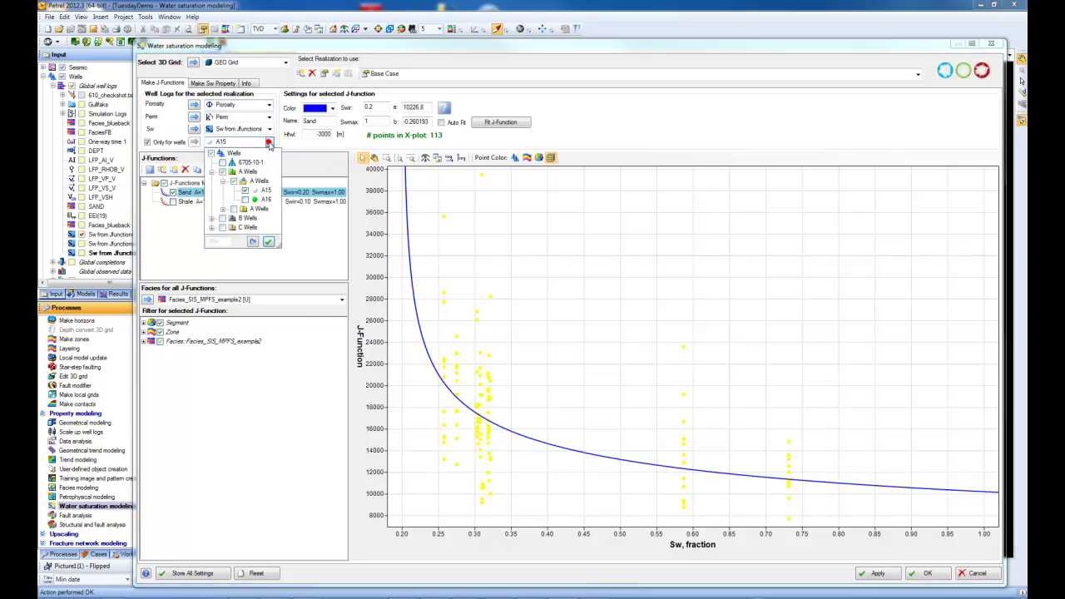
click(244, 199)
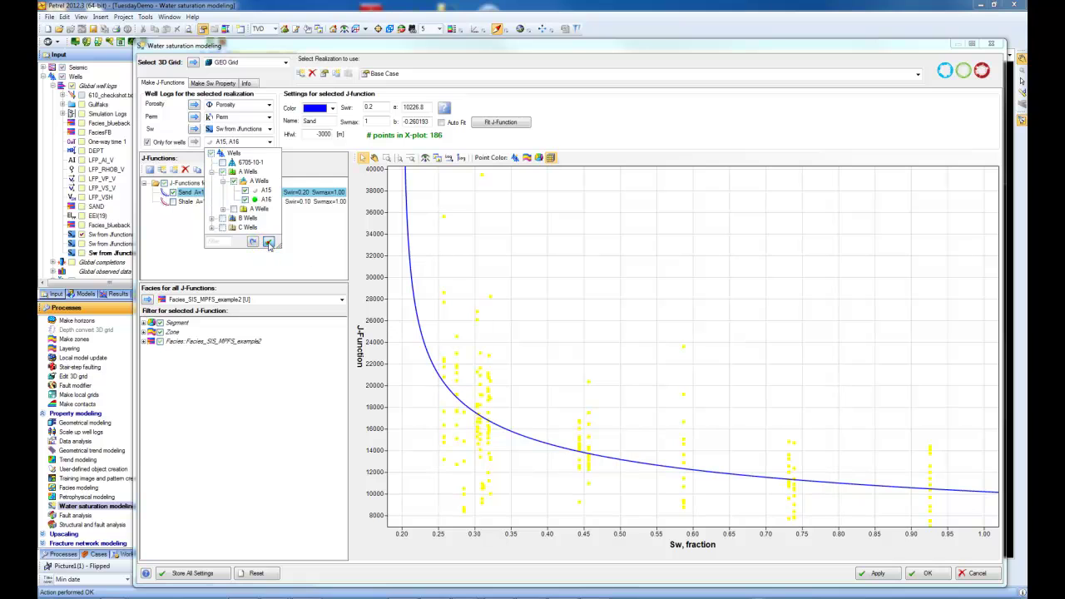
click(268, 243)
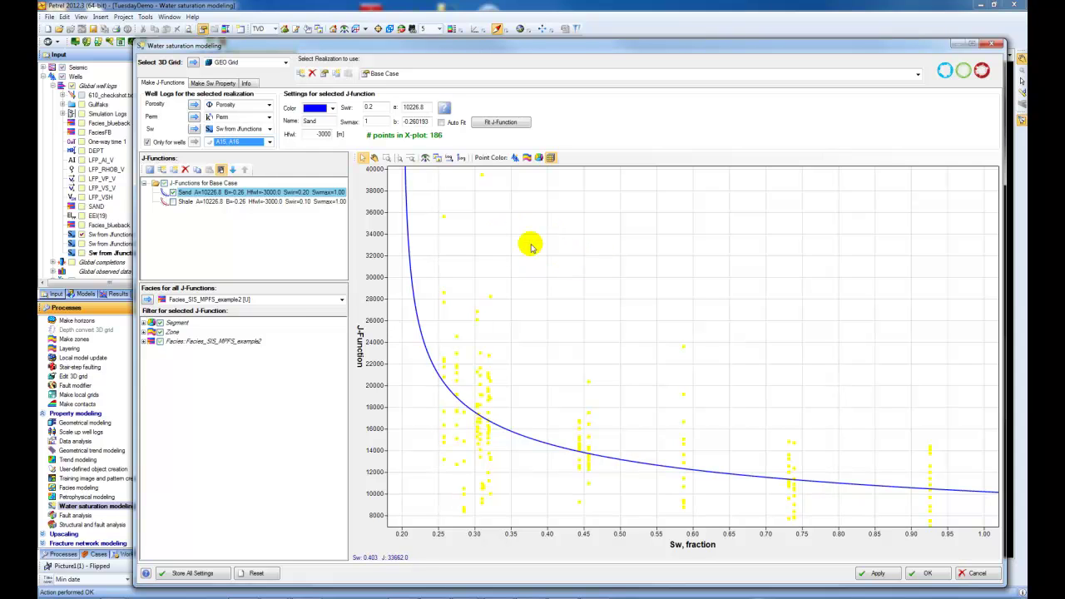
Colour the J-function cross-plot points by well, zone, segment and finally facies.
click(516, 159)
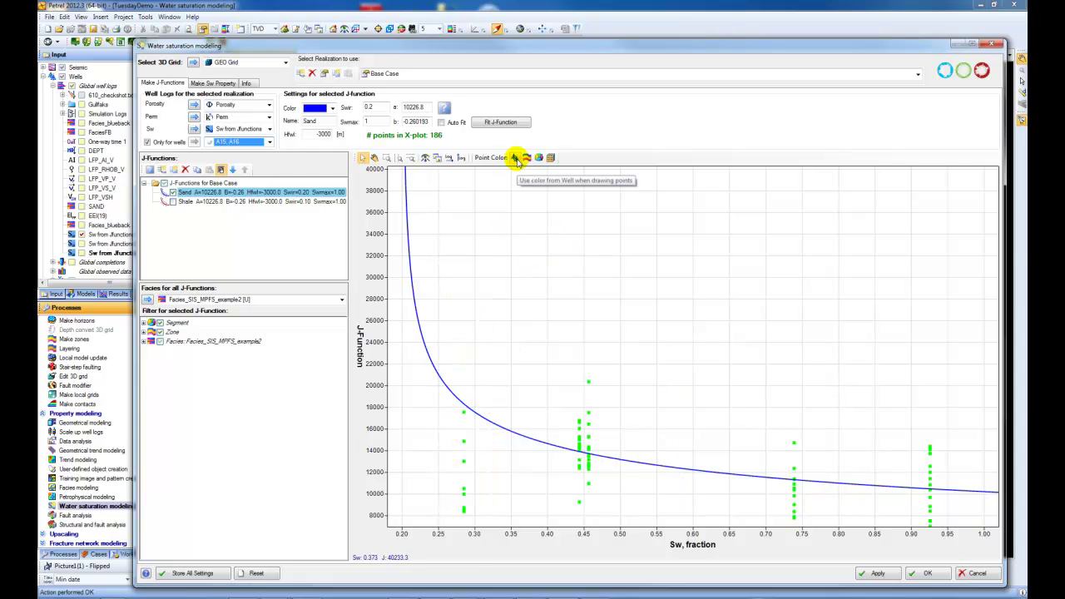
click(526, 159)
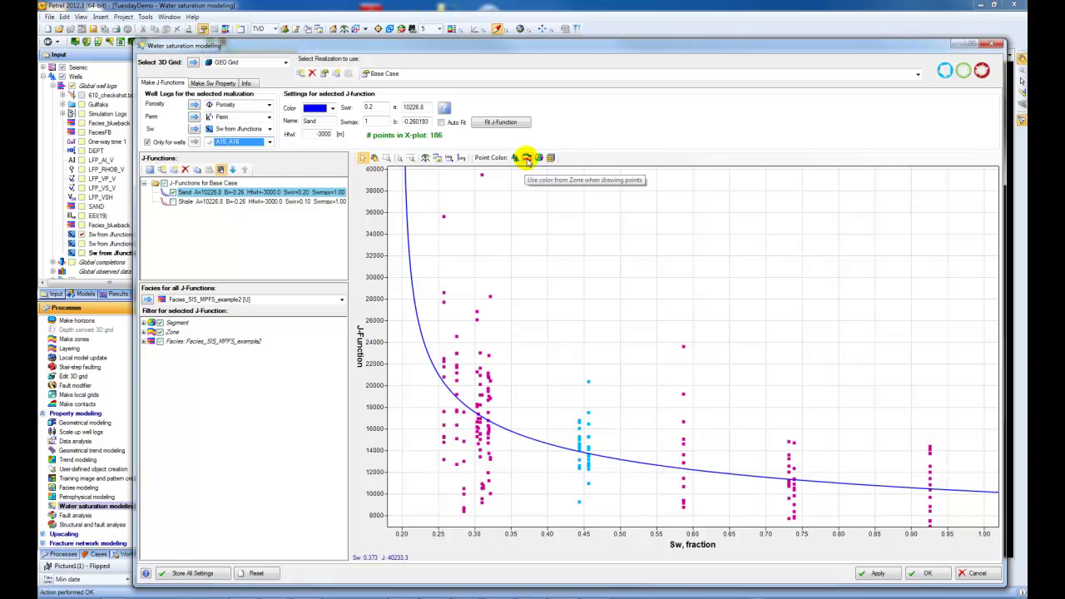
click(539, 158)
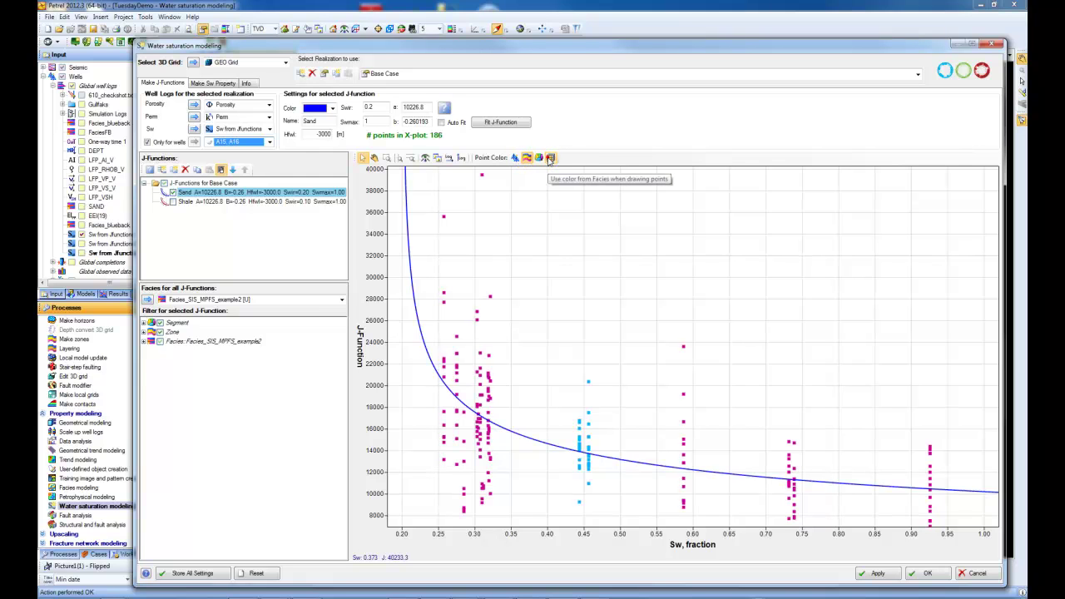
click(548, 158)
Include Fine sand, Coarse sand, Shale and Carbonate points, then remove them to leave only Sand.
click(145, 341)
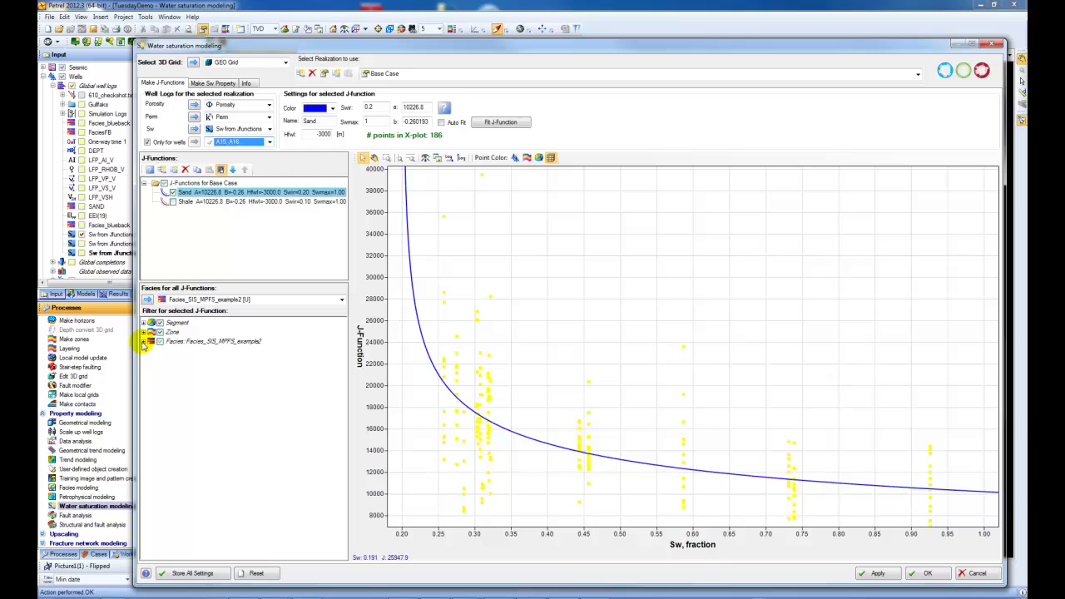
click(172, 359)
click(172, 369)
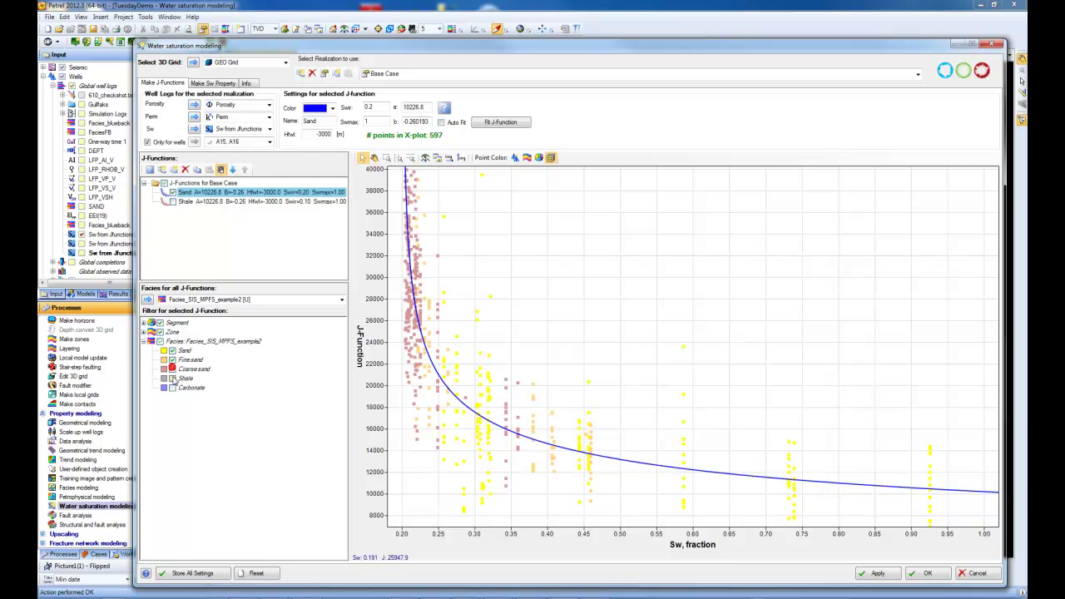
click(172, 378)
click(172, 387)
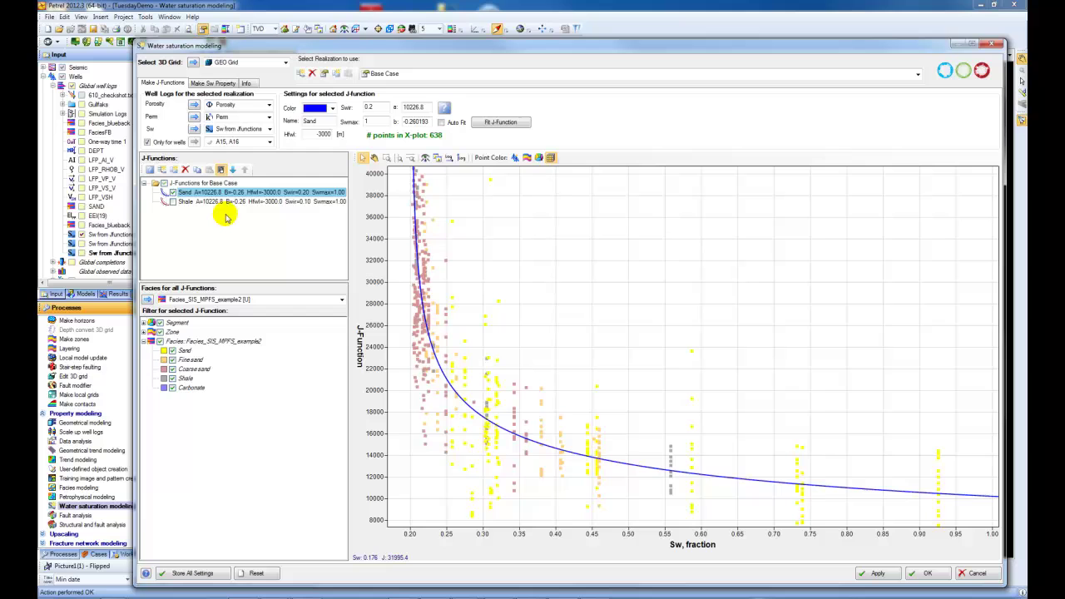
click(172, 369)
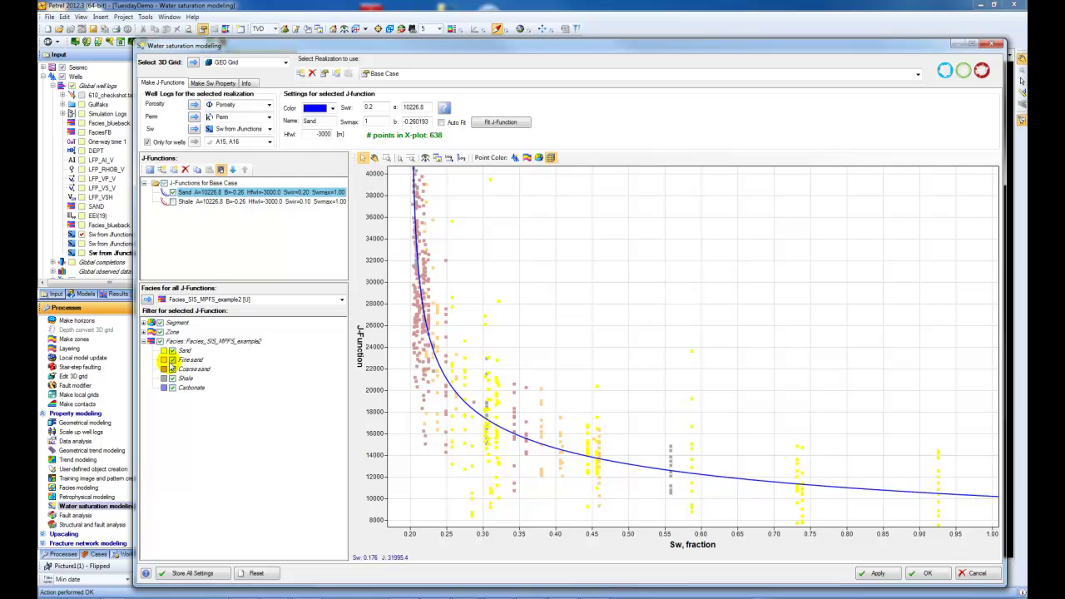
click(173, 359)
click(172, 379)
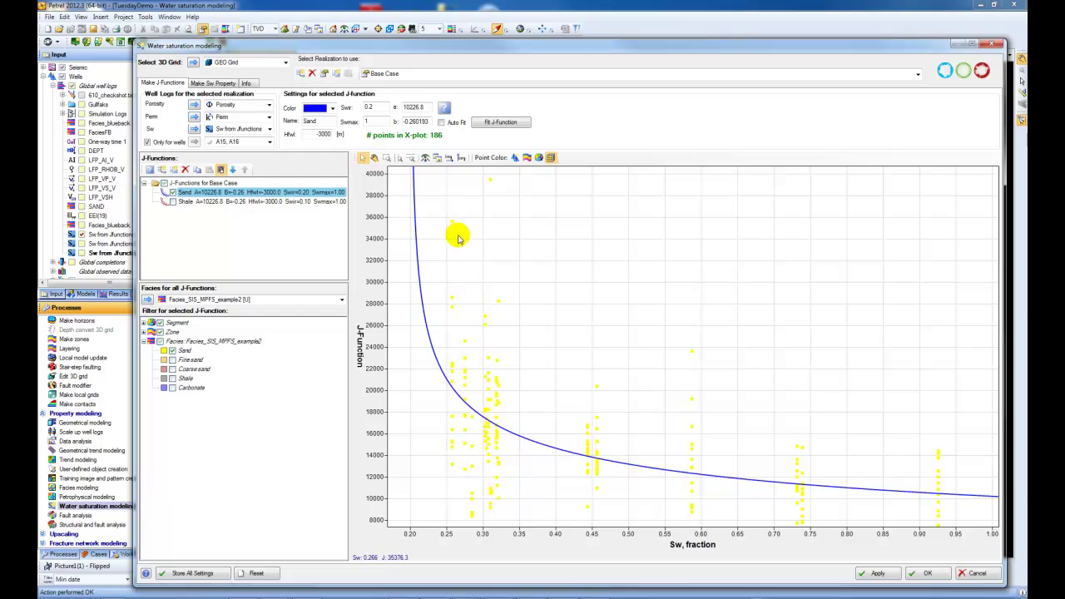
double_click(379, 106)
click(401, 115)
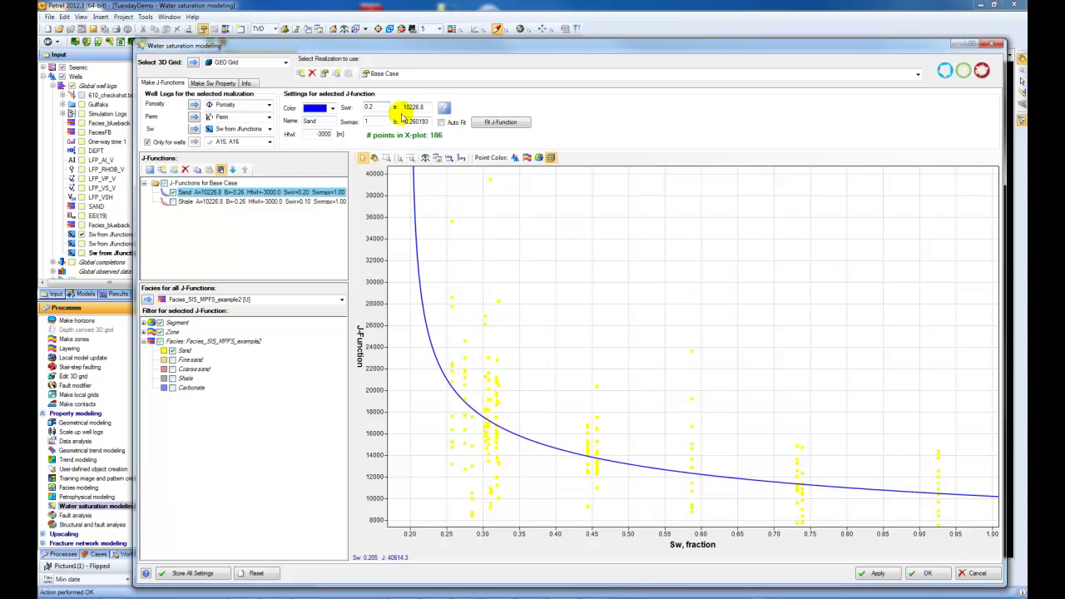
key(BackSpace)
text(1)
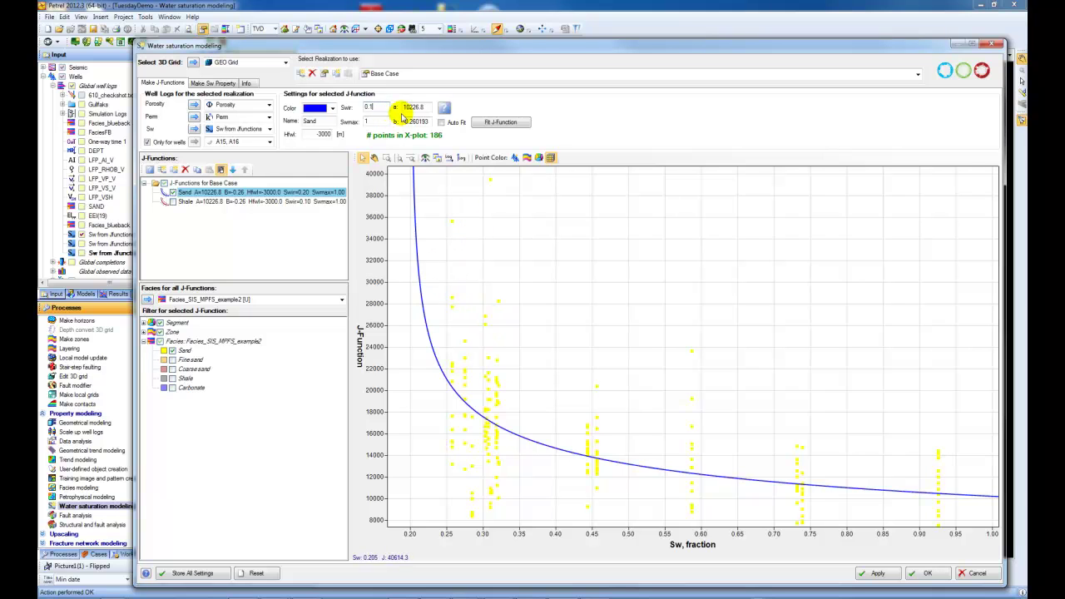
click(479, 204)
drag(506, 257, 543, 260)
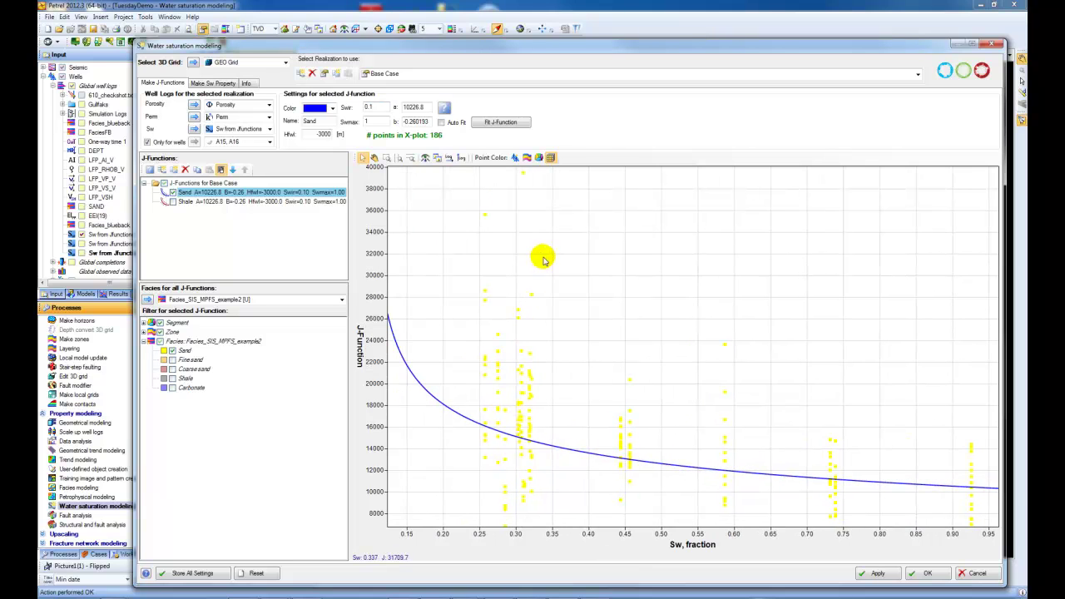
click(385, 108)
key(BackSpace)
text(2)
click(482, 215)
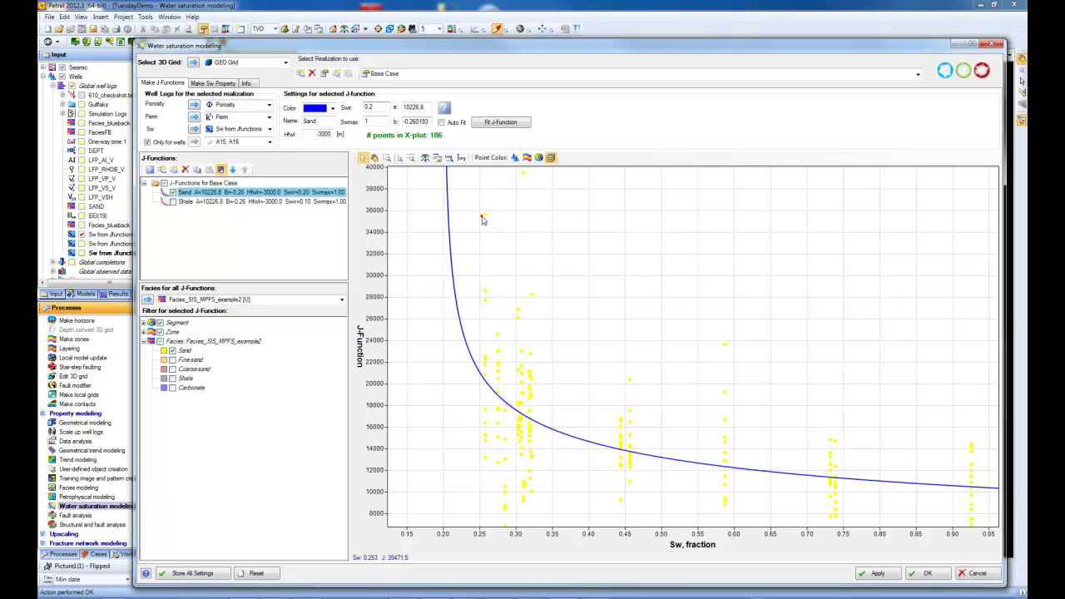
drag(487, 230, 502, 241)
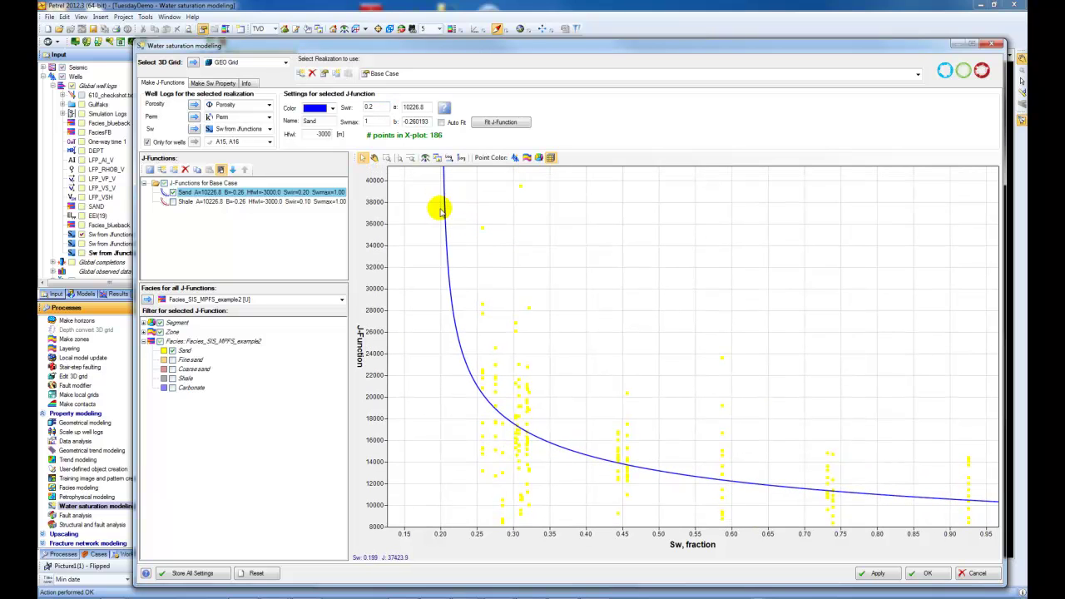
click(454, 124)
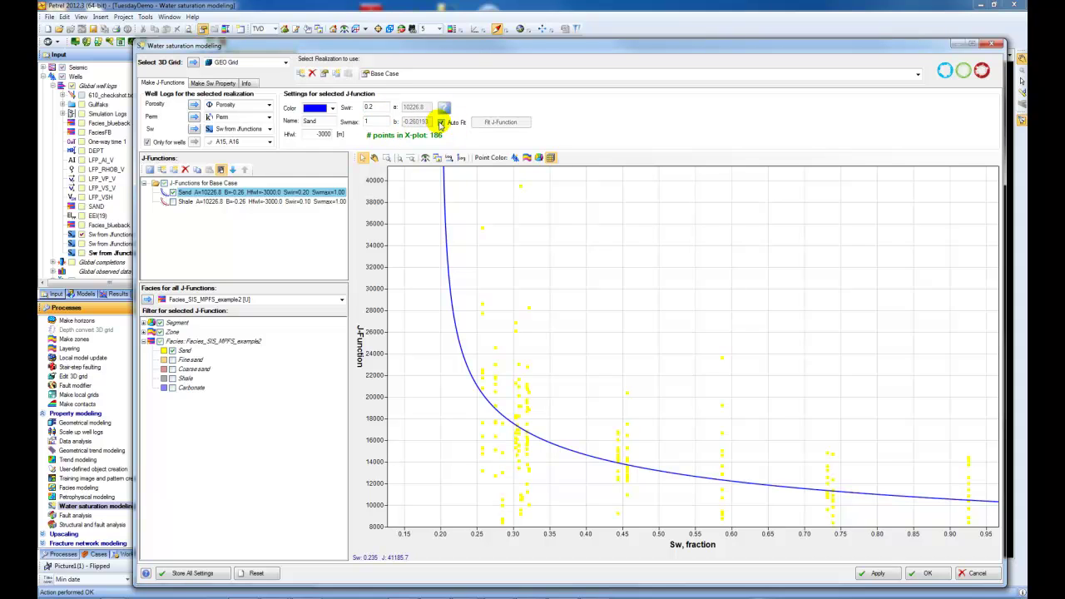
click(441, 123)
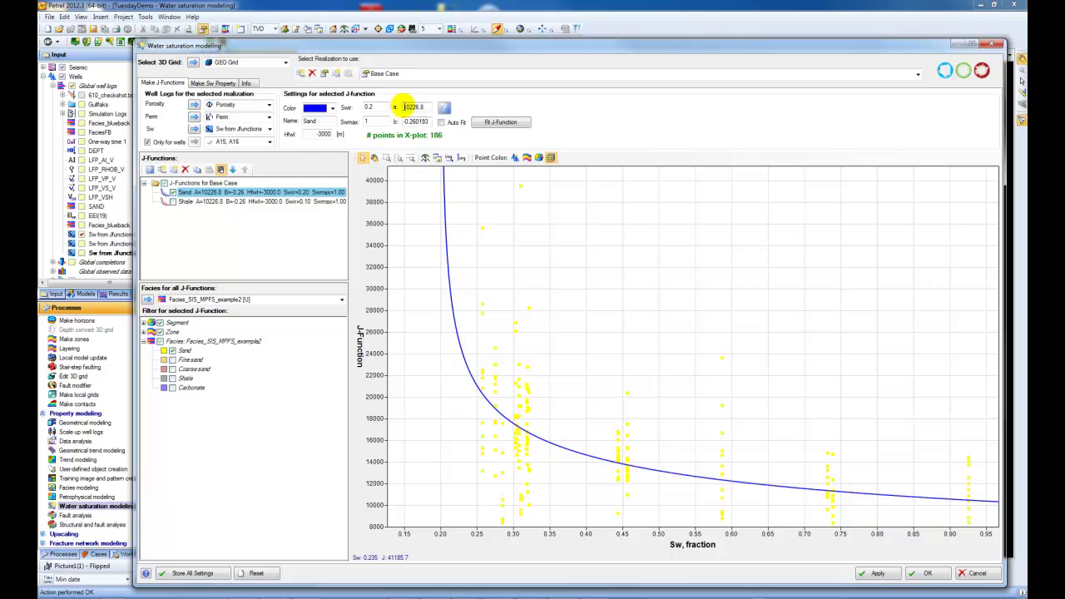
double_click(413, 108)
click(218, 192)
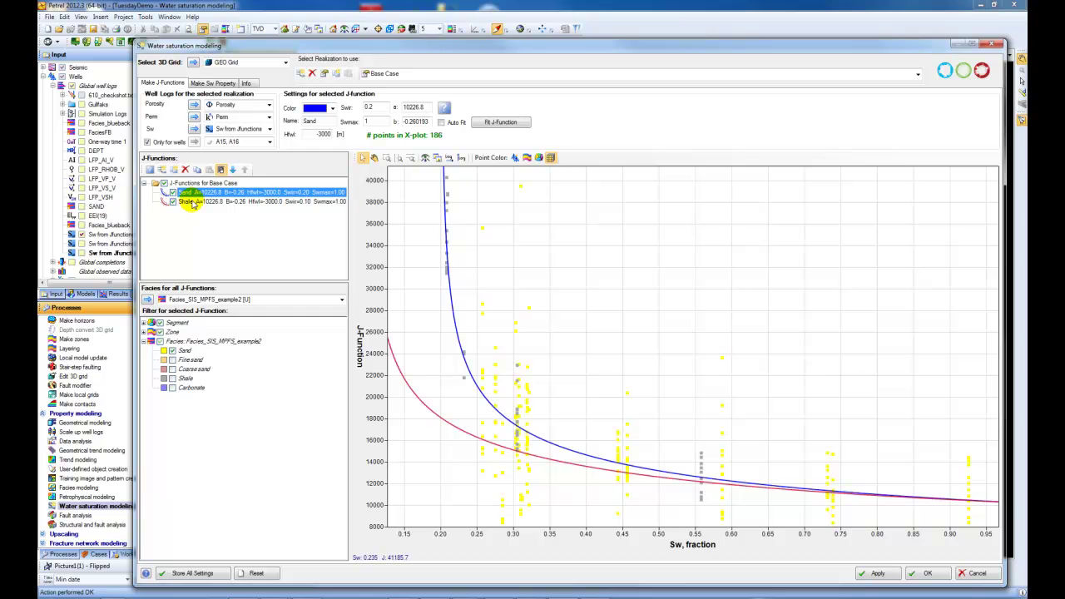
Add a new J-function using only Coarse sand points, hiding the Sand and Shale curves.
click(150, 169)
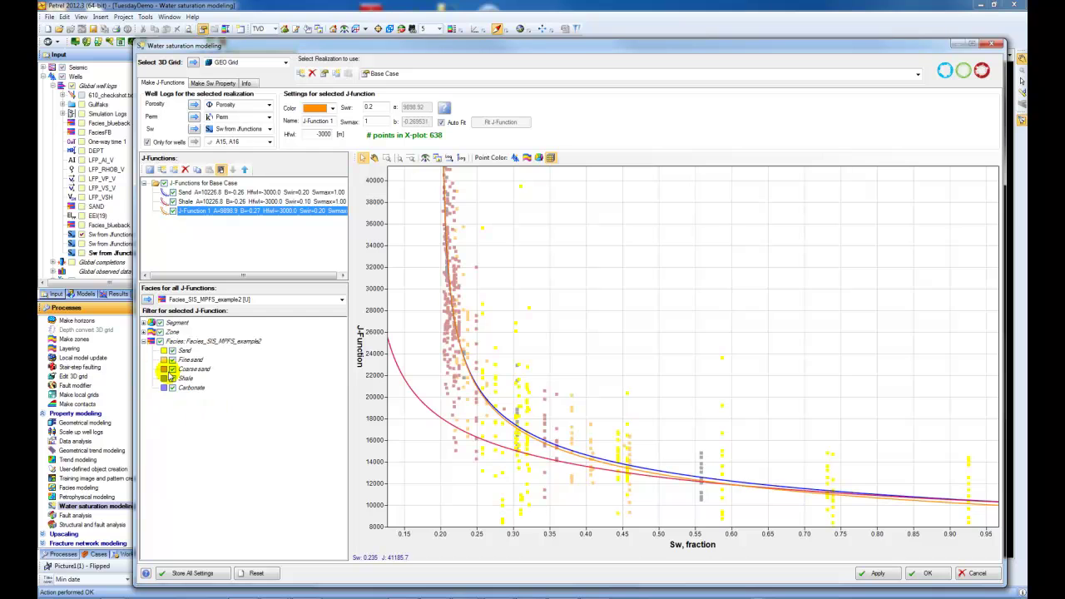
click(172, 351)
click(172, 360)
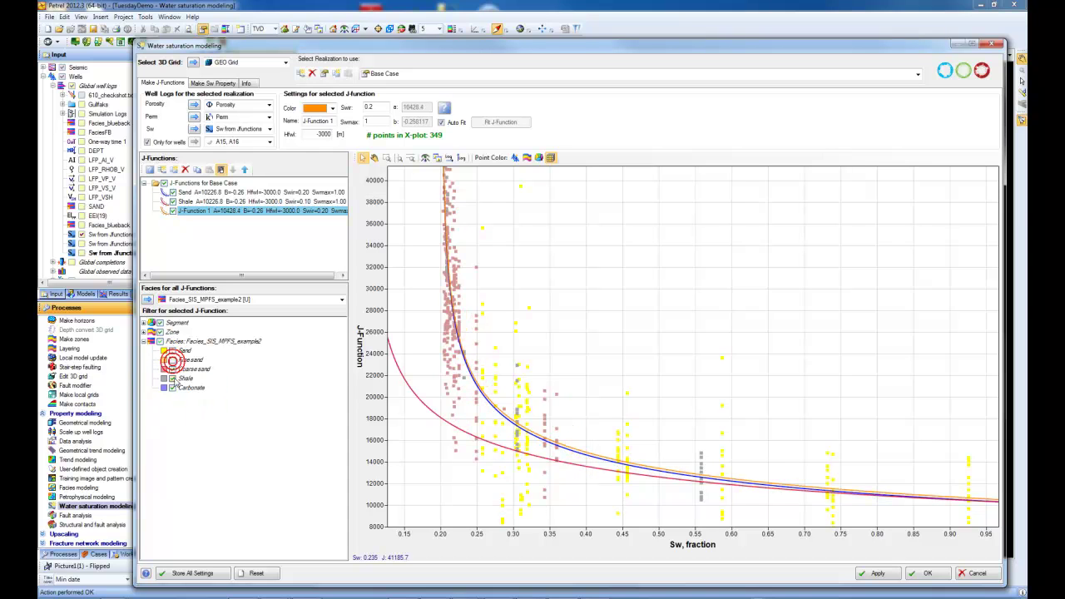
click(172, 379)
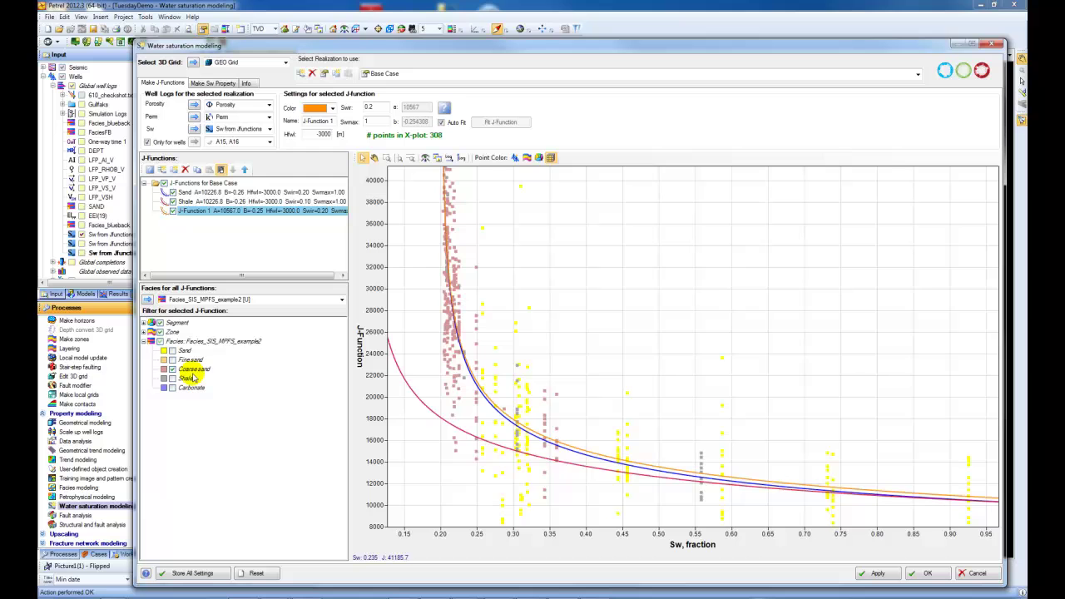
click(172, 201)
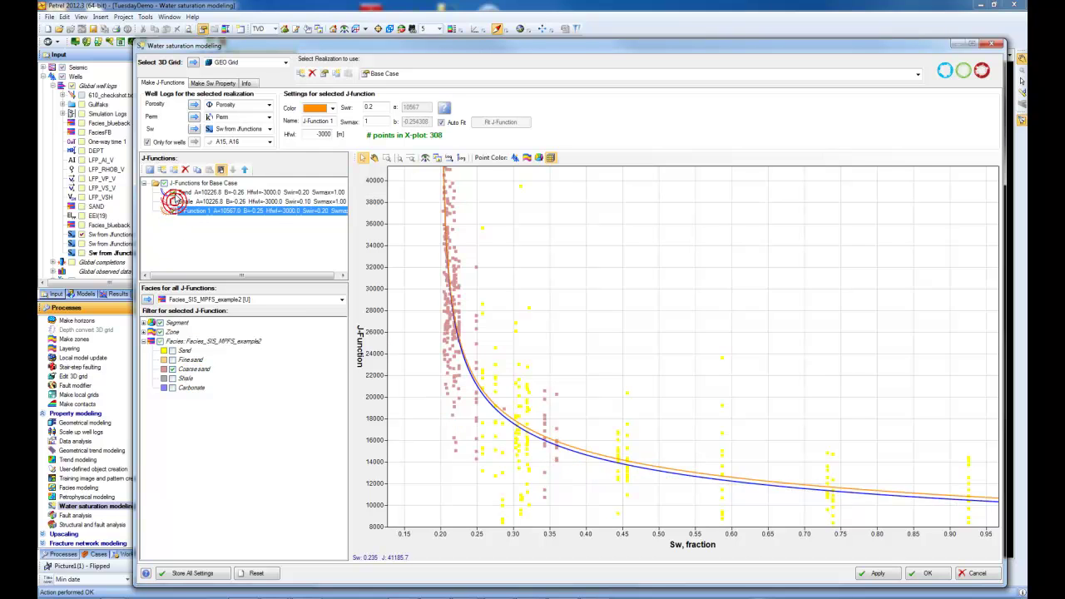
click(172, 192)
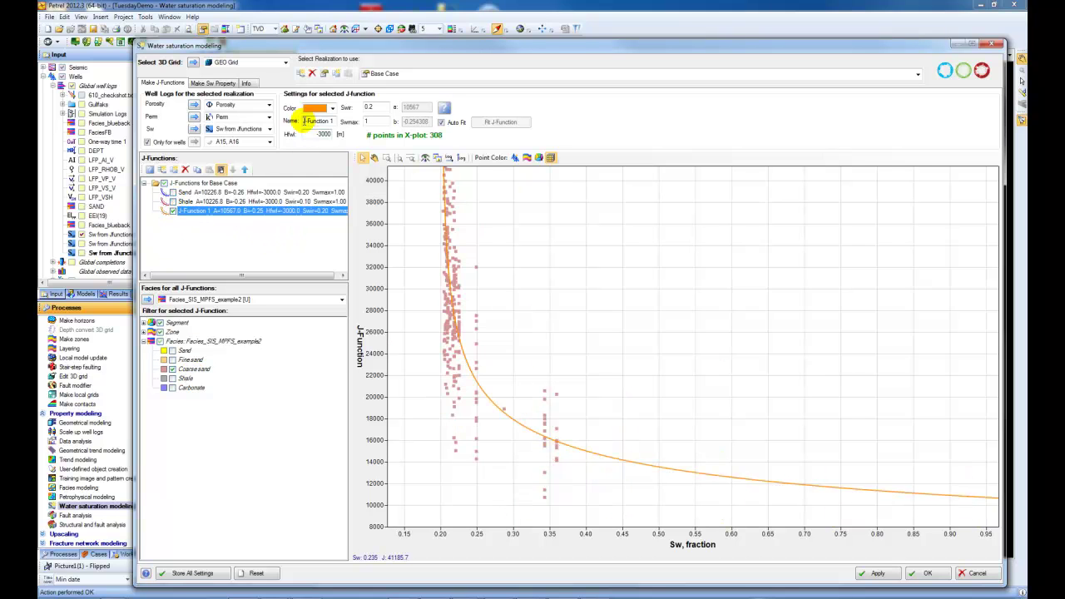
Name it Coarse Sand, set Swir 0.1, and fix A at 4100.33 without Auto Fit.
drag(304, 121, 374, 121)
text(Coar)
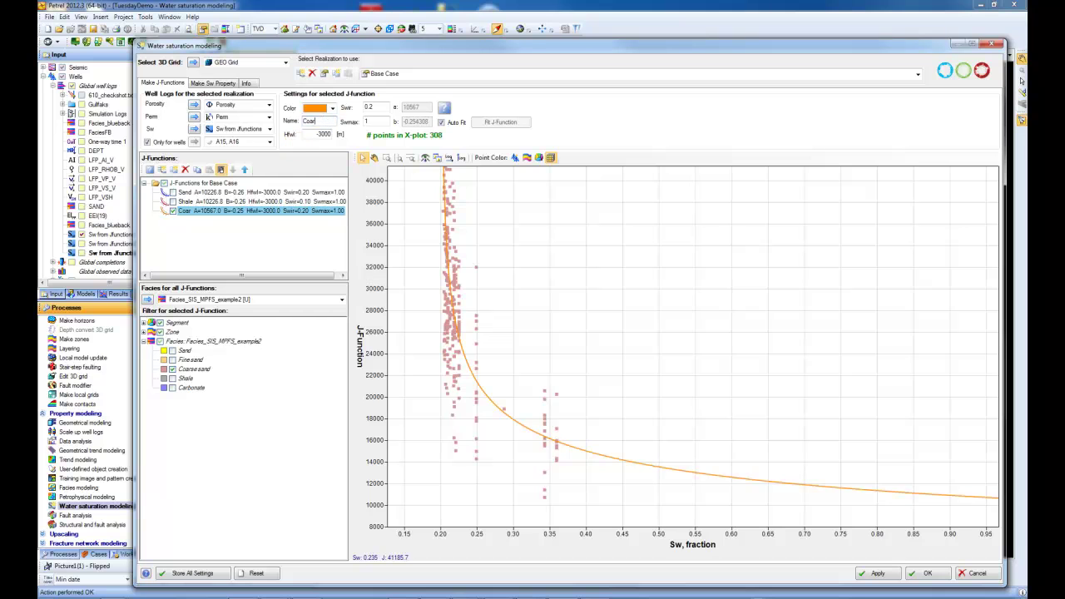
text(se Sand)
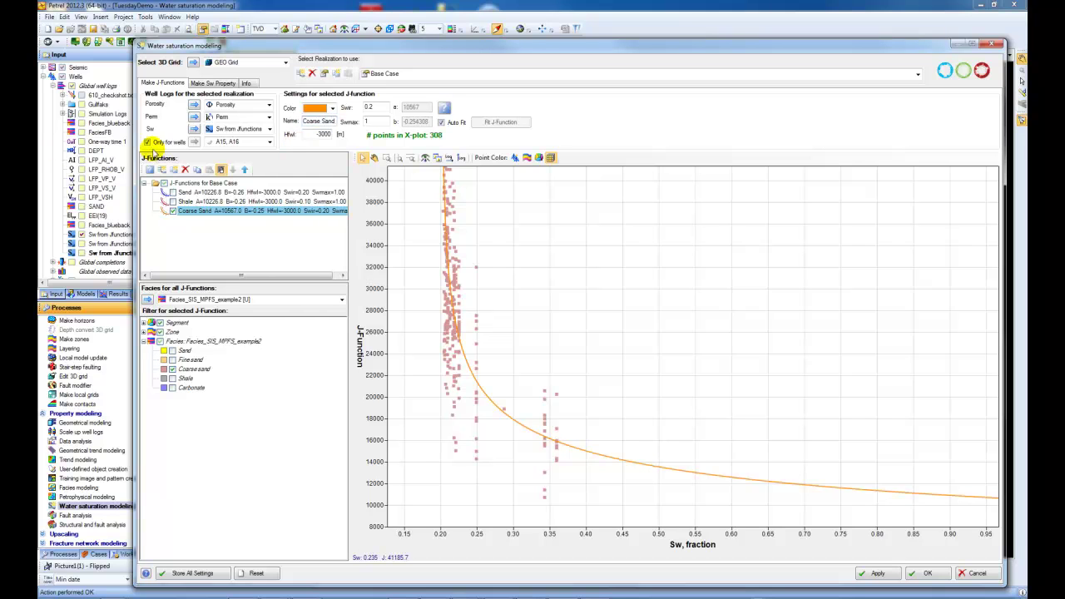
double_click(375, 107)
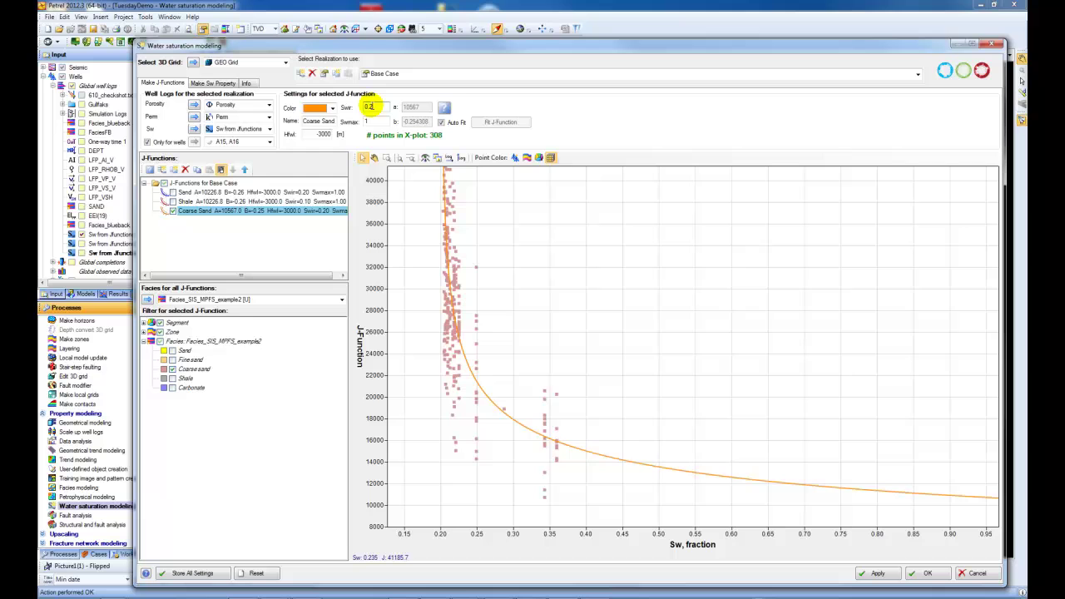
key(Tab)
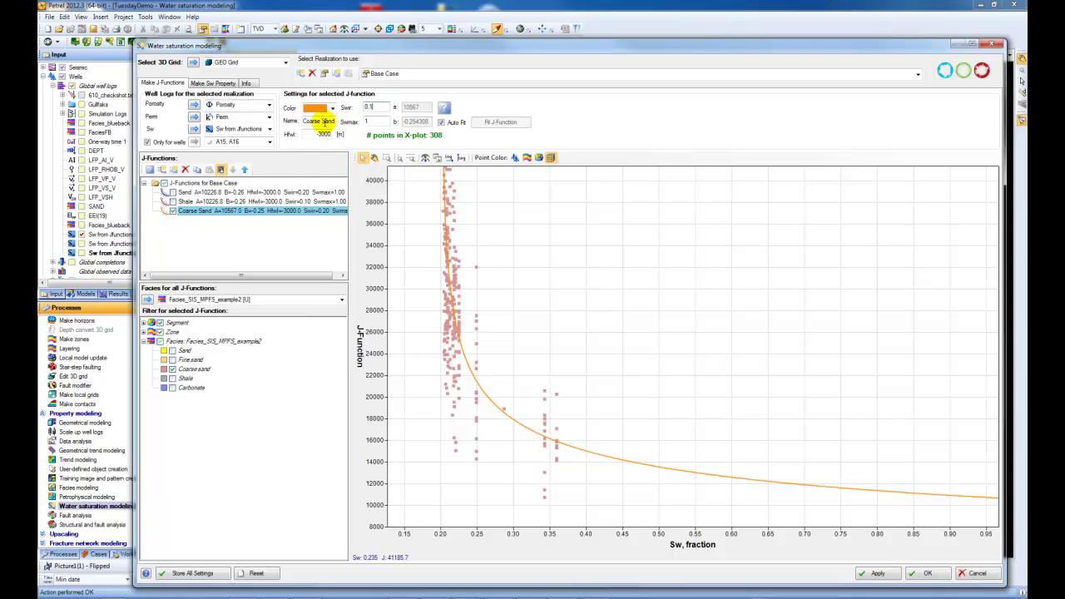
click(382, 122)
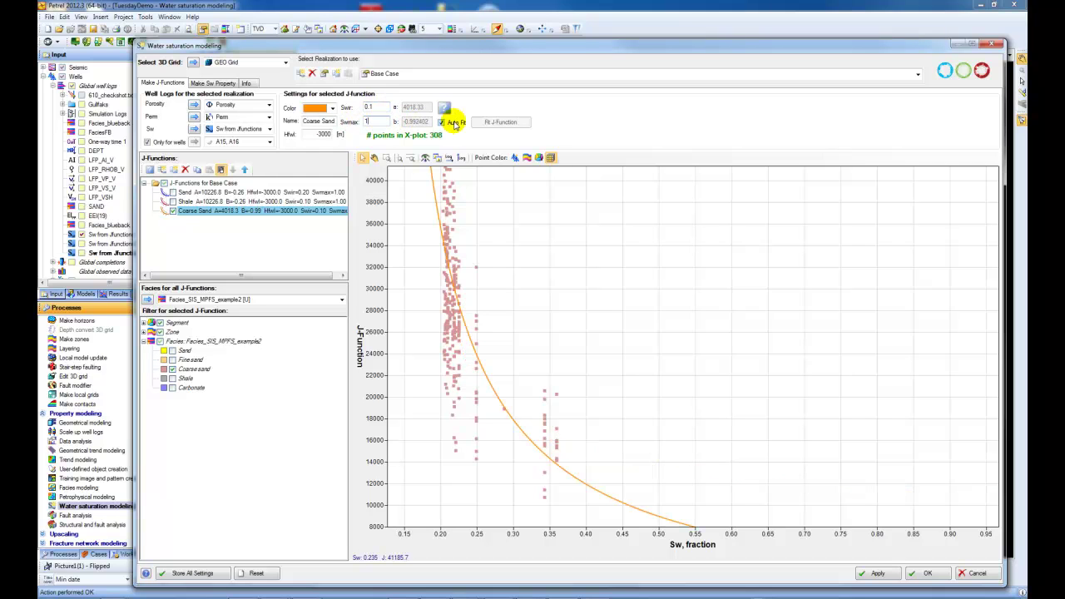
click(455, 125)
click(423, 107)
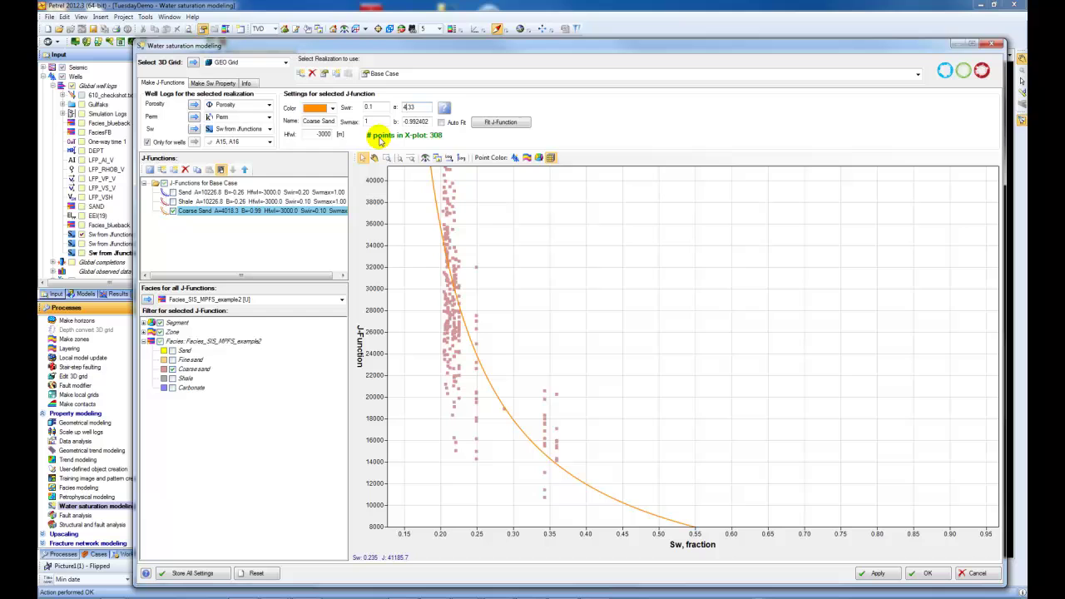
key(Return)
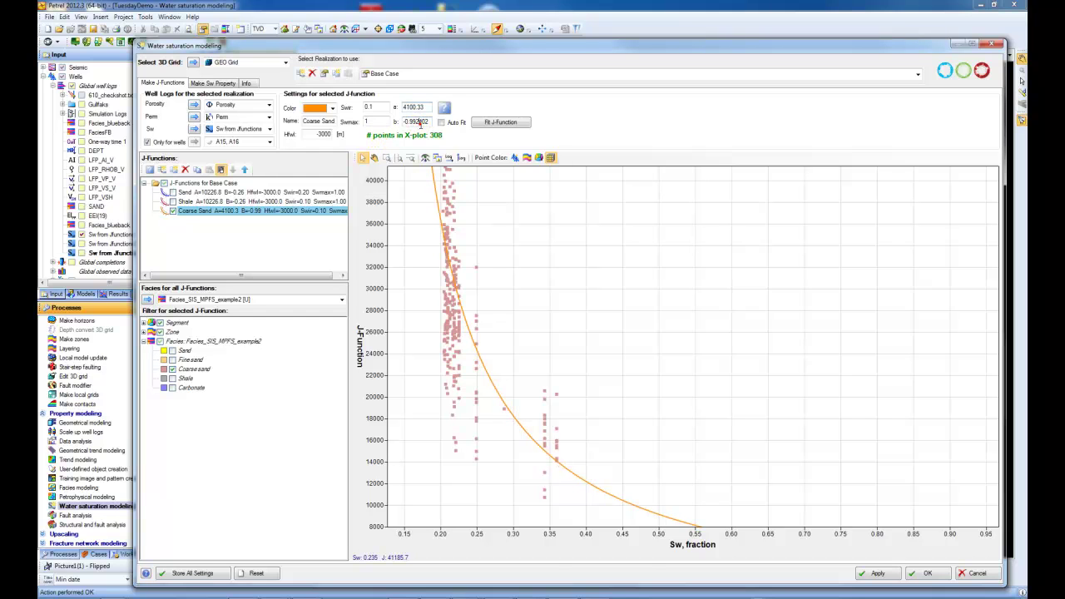
Inspect two coarse sand points, show the Sand and Shale curves again, and store all settings.
click(449, 190)
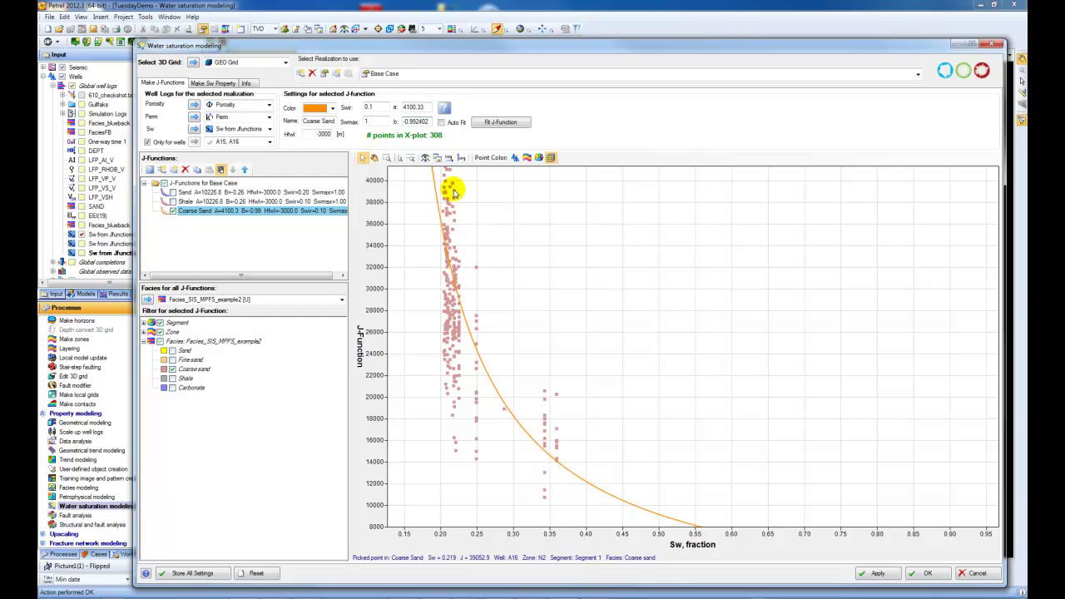
click(457, 285)
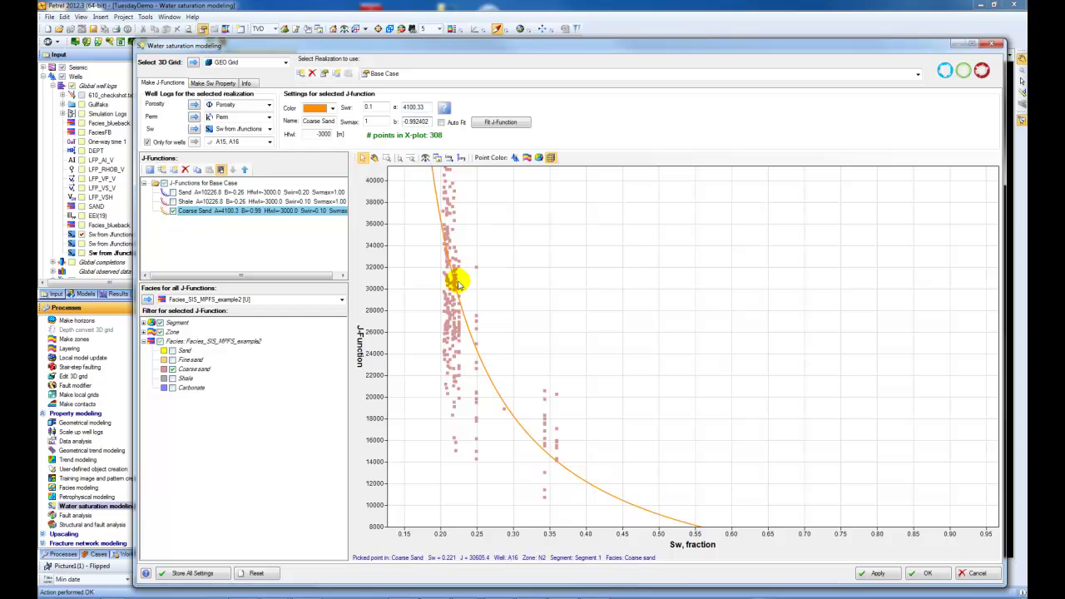
click(172, 201)
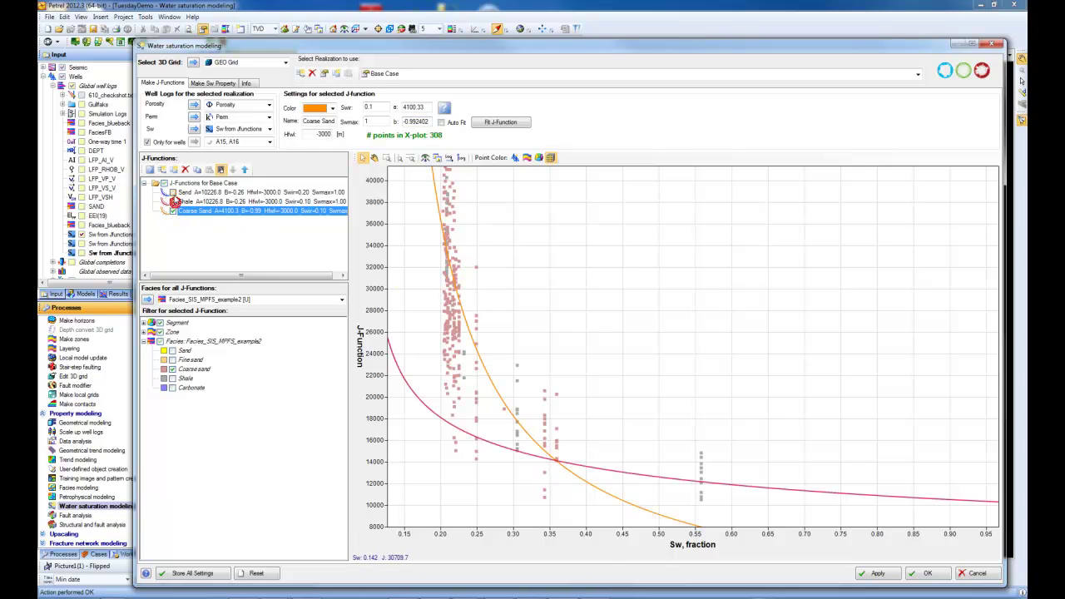
click(172, 192)
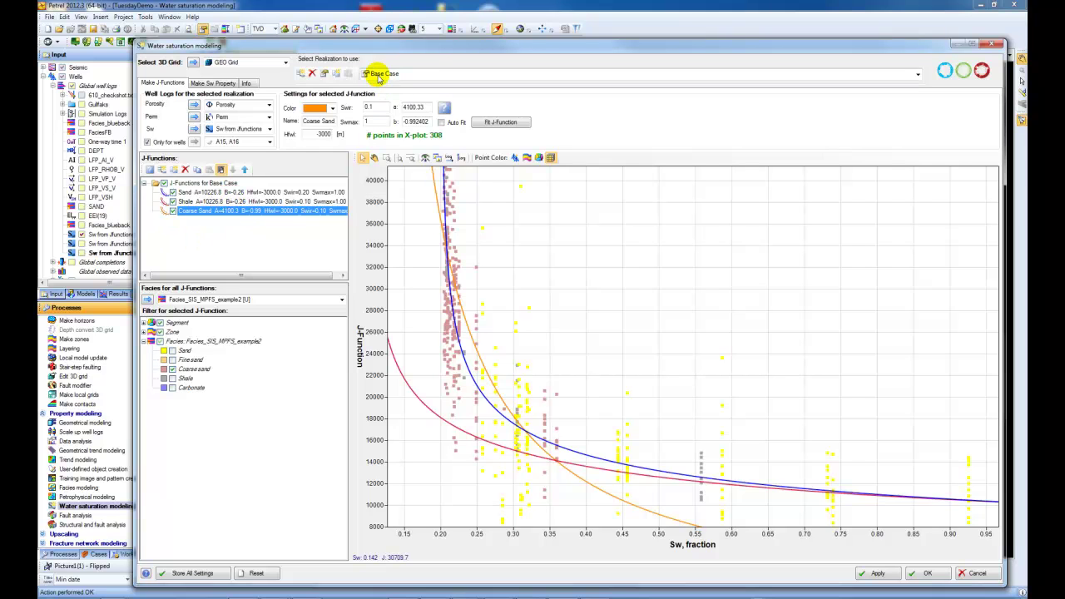
click(190, 575)
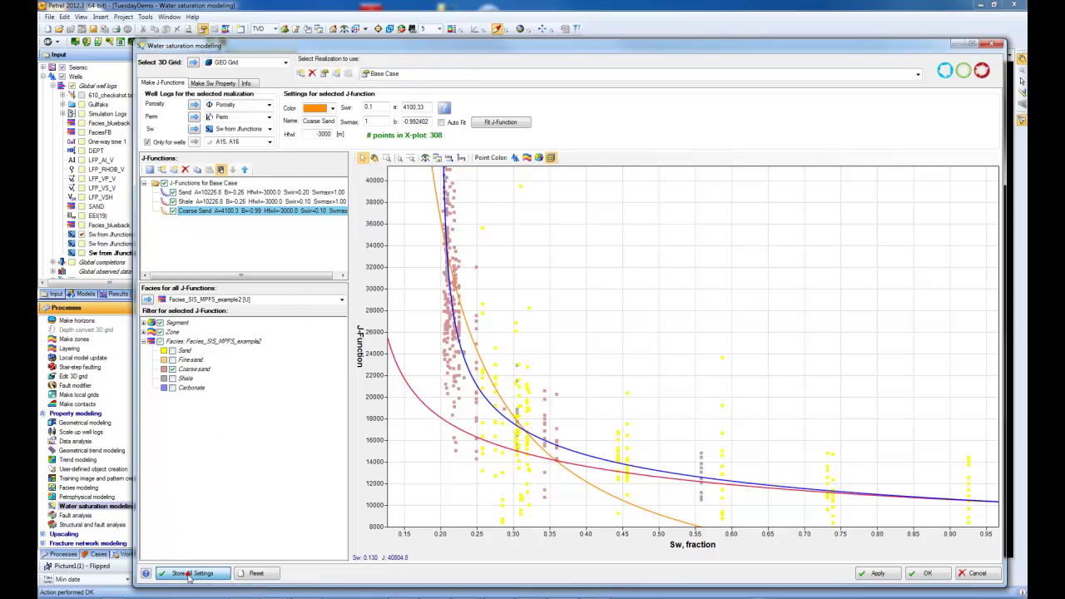
On Make Sw Property, overwrite the existing Sw, take height from the Oil water contact, and apply.
click(223, 86)
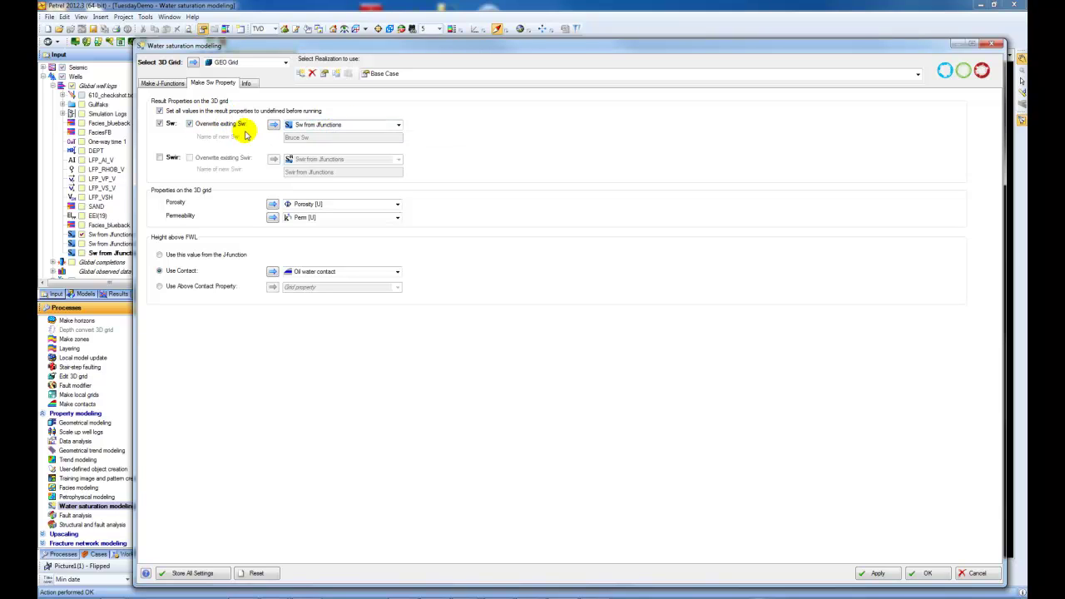
click(190, 124)
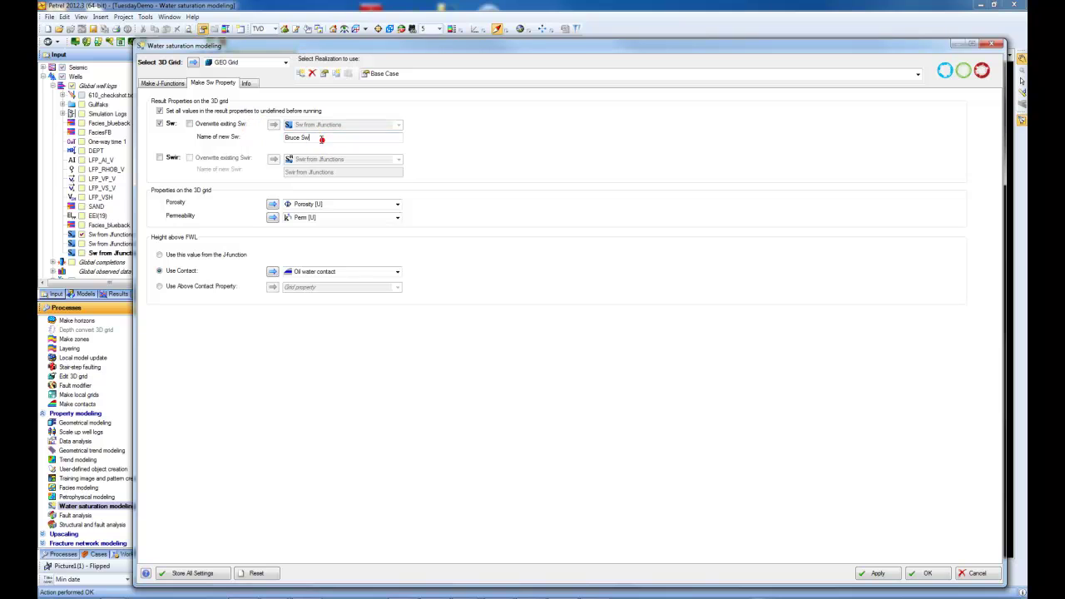
double_click(305, 137)
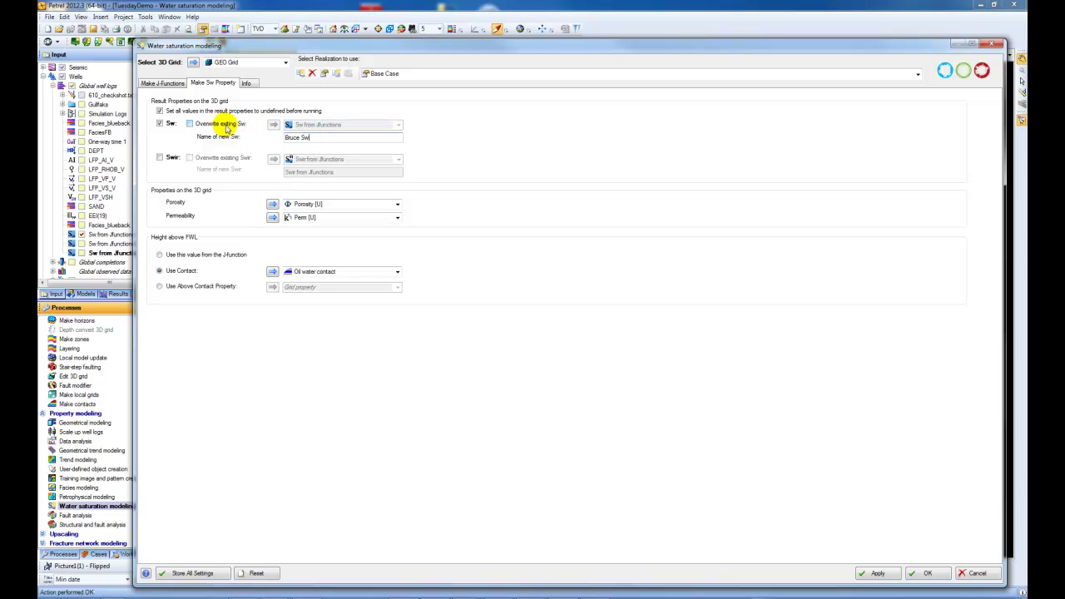
click(189, 123)
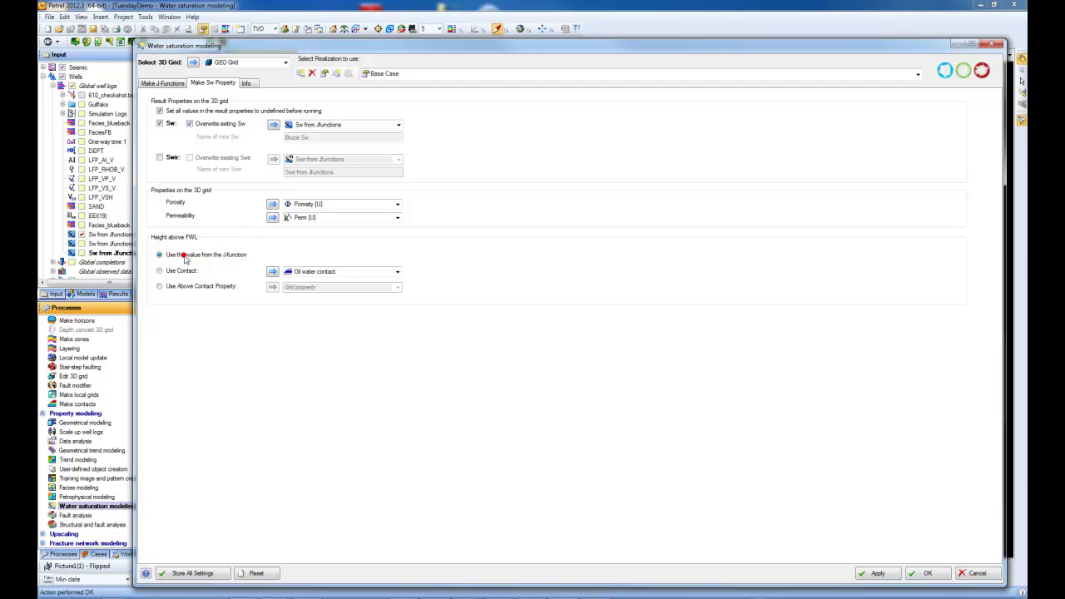
click(184, 258)
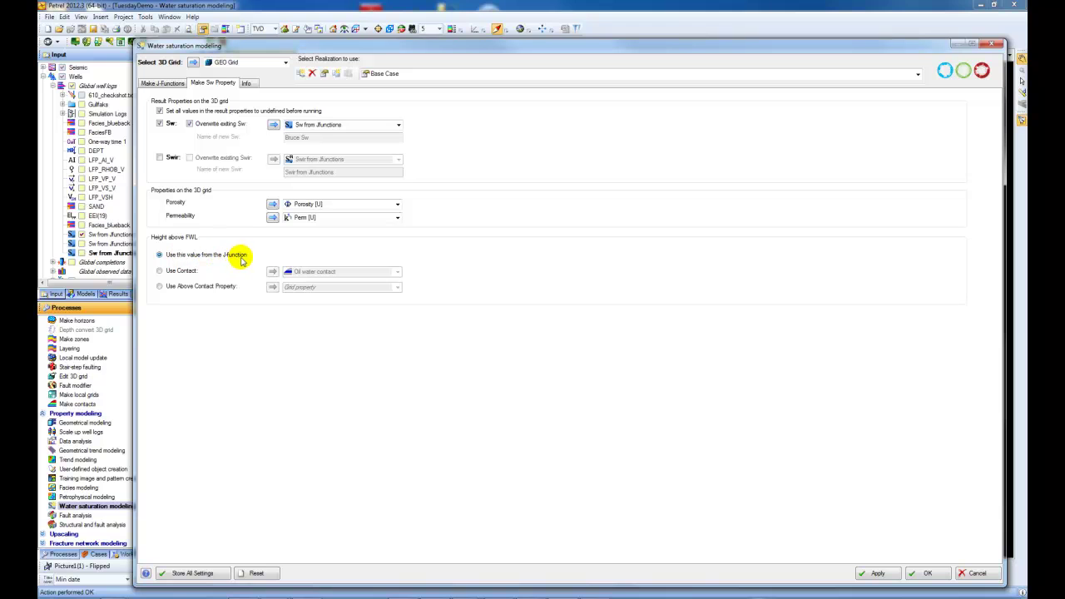
click(158, 83)
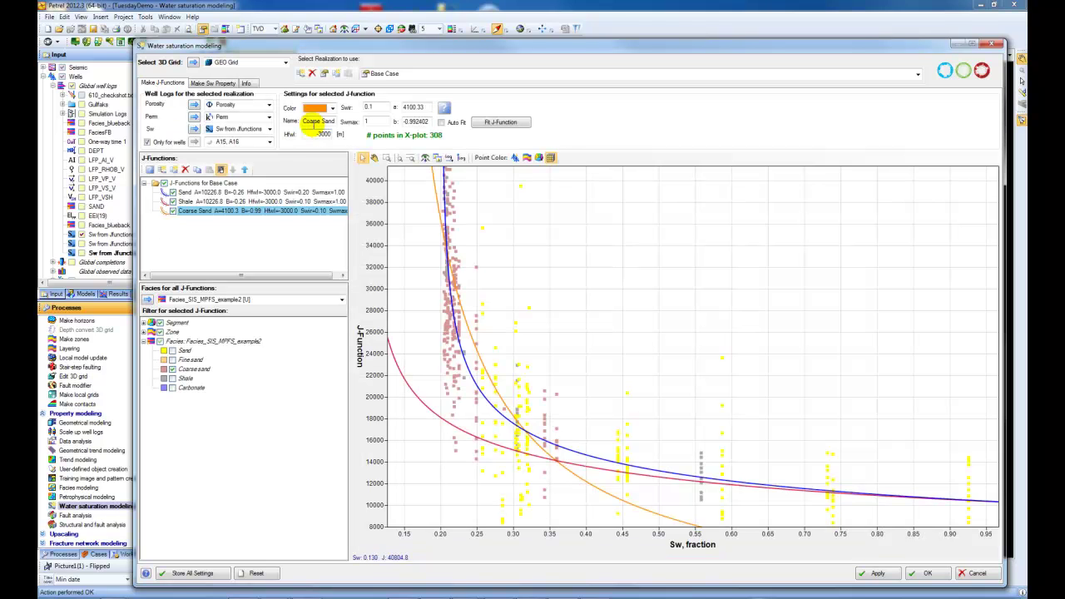
click(198, 83)
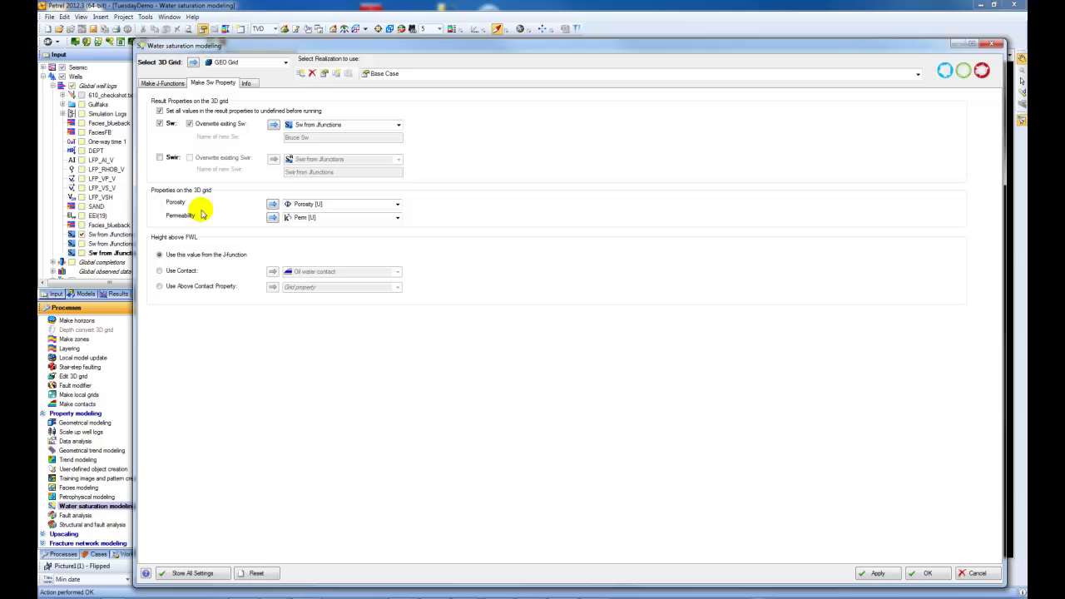
click(159, 270)
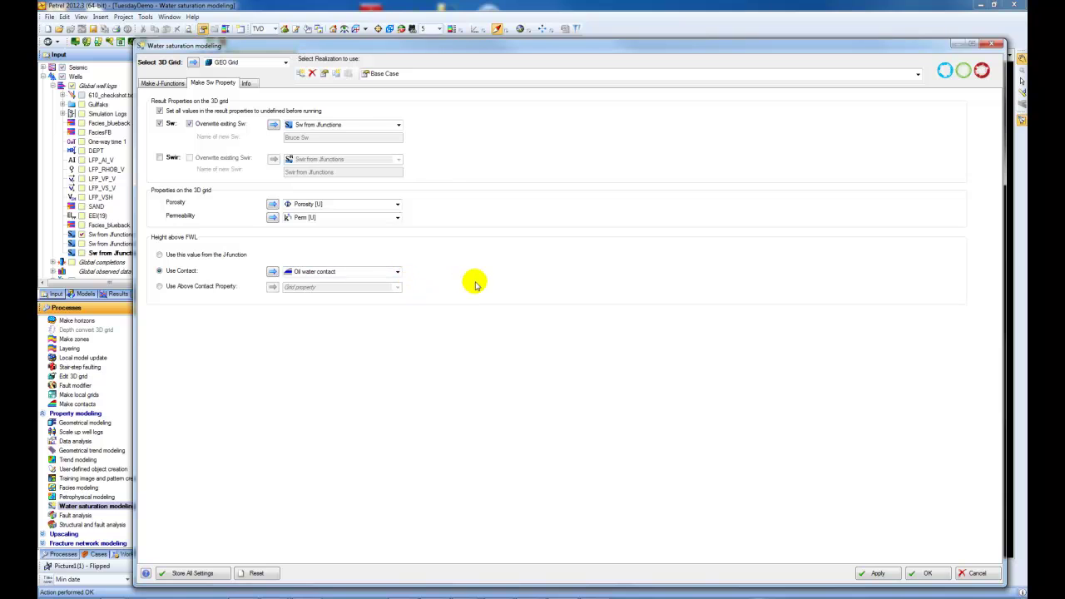
click(865, 574)
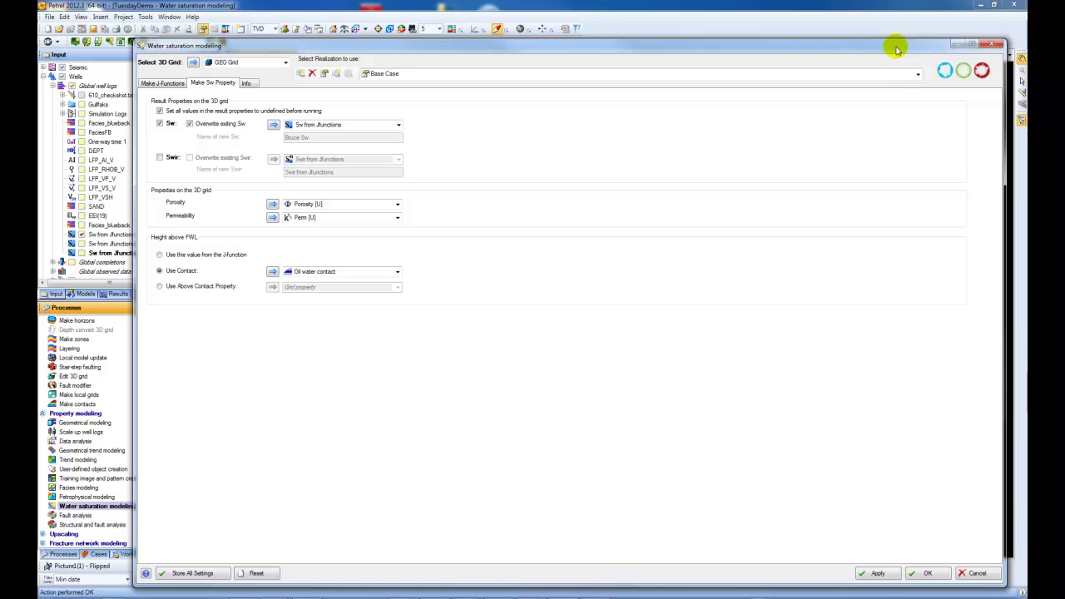
Close the dialog and display Sw from JFunctions on GEO Grid in the 3D window, orbiting it.
click(202, 41)
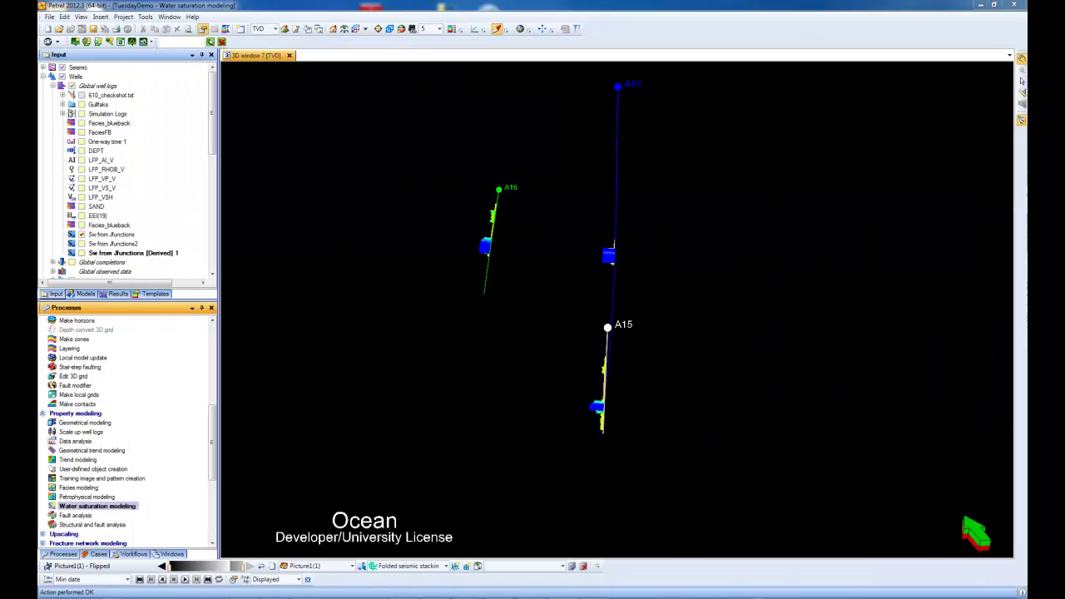
click(86, 294)
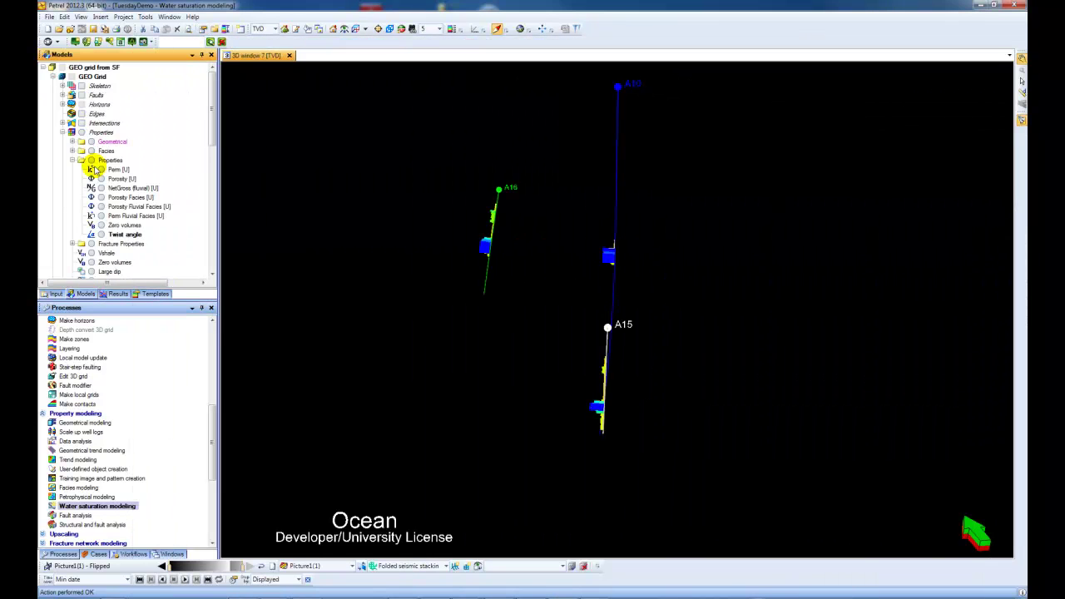
drag(212, 111, 208, 190)
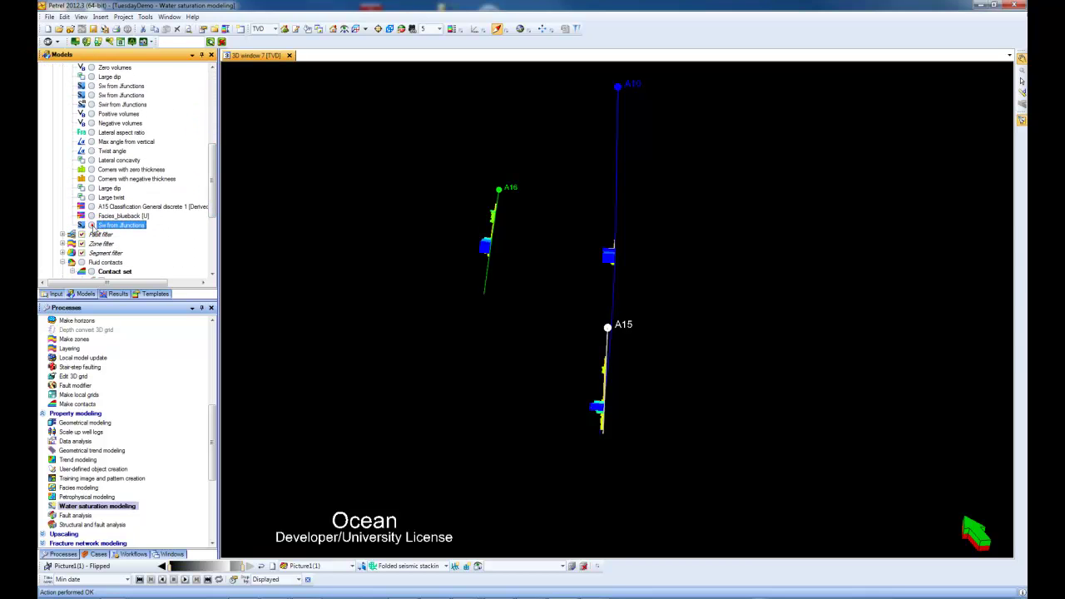
click(91, 224)
drag(489, 295, 601, 283)
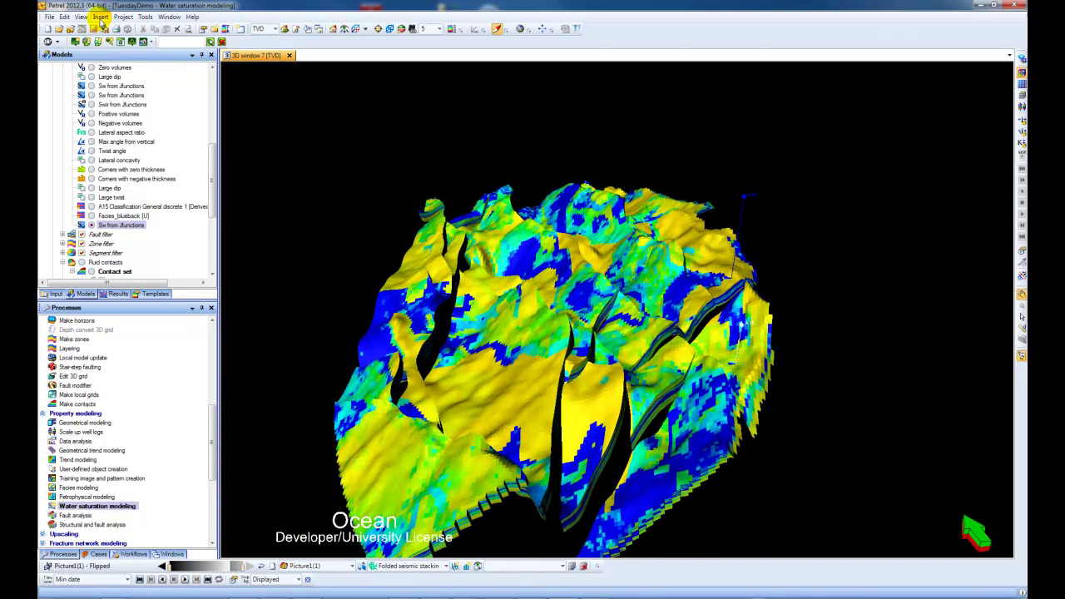
Insert a Blueback GDI investigation with a GEO Grid data set using Sw from Jfunctions as Dimension 1.
click(100, 17)
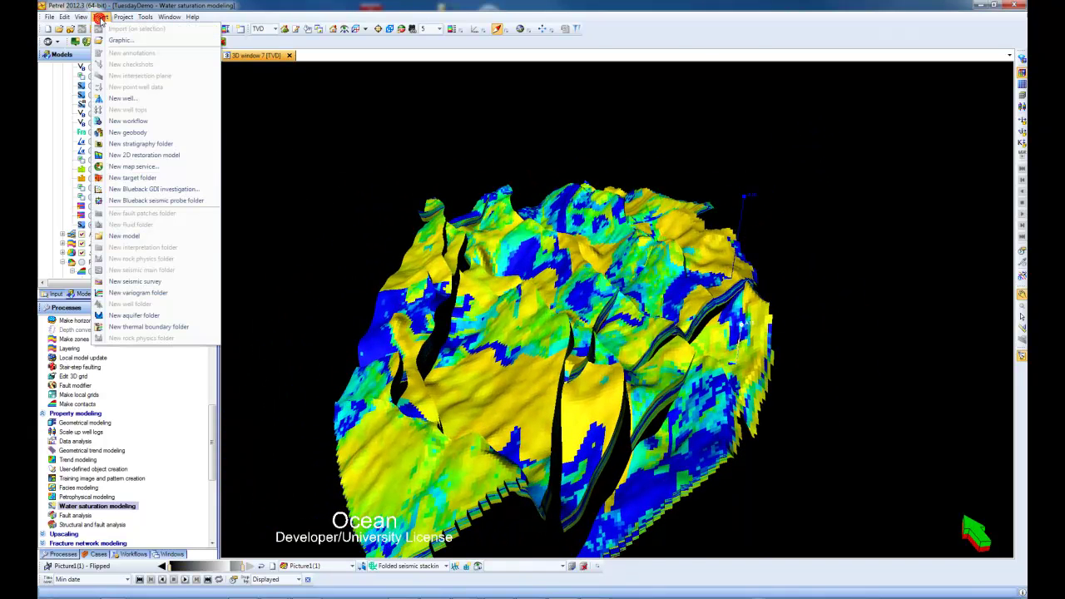
click(156, 190)
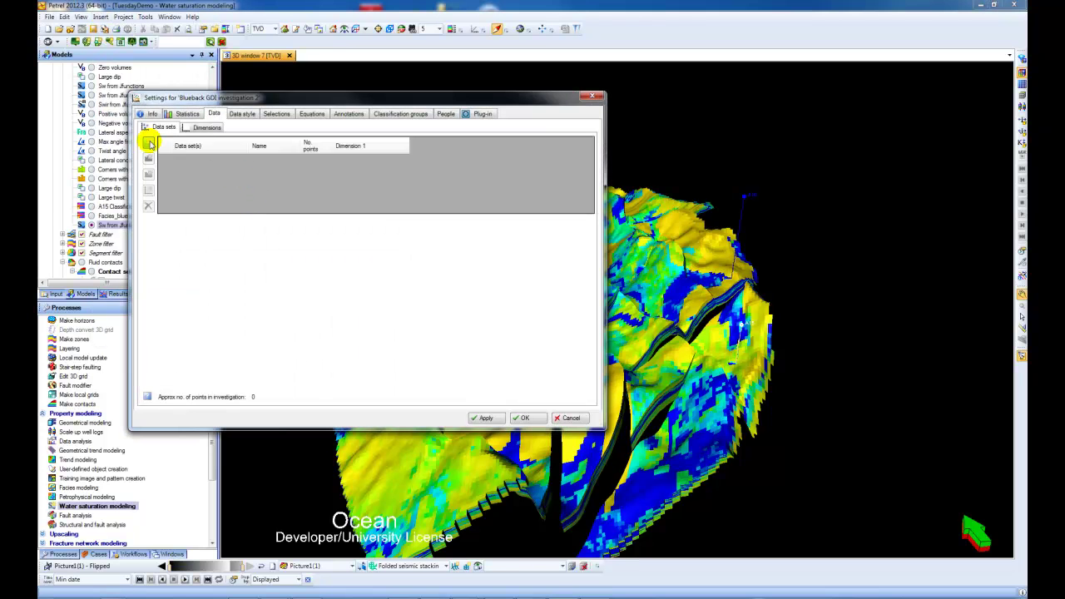
click(150, 144)
click(180, 143)
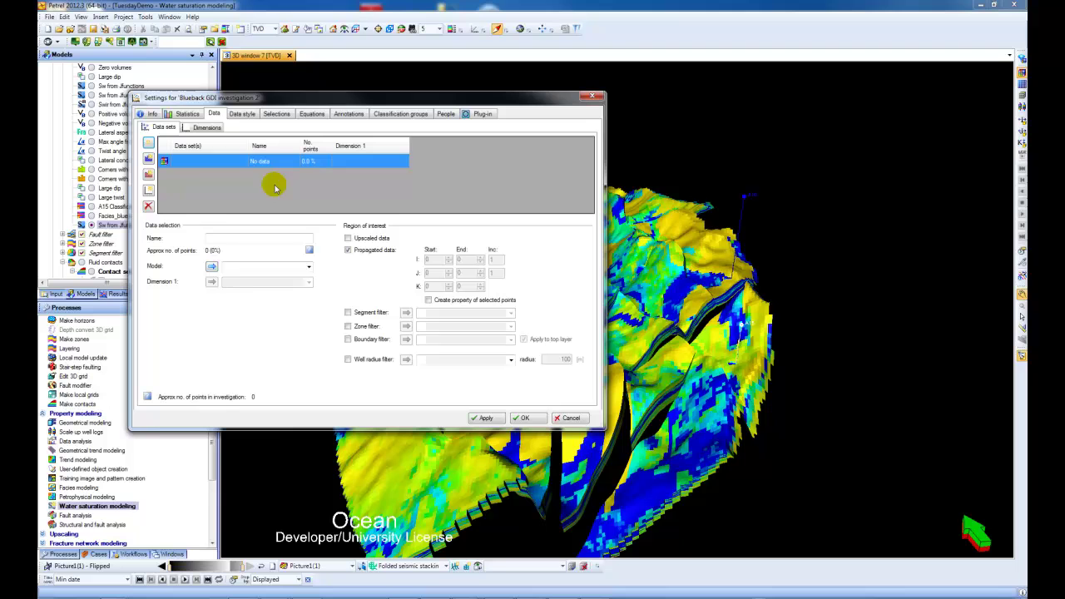
click(308, 266)
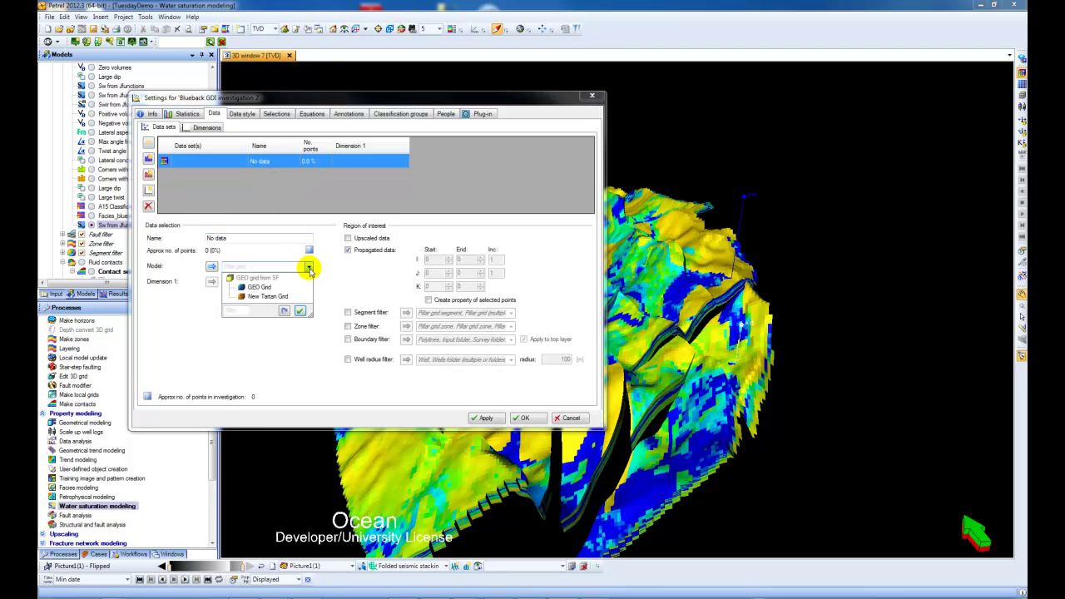
click(261, 287)
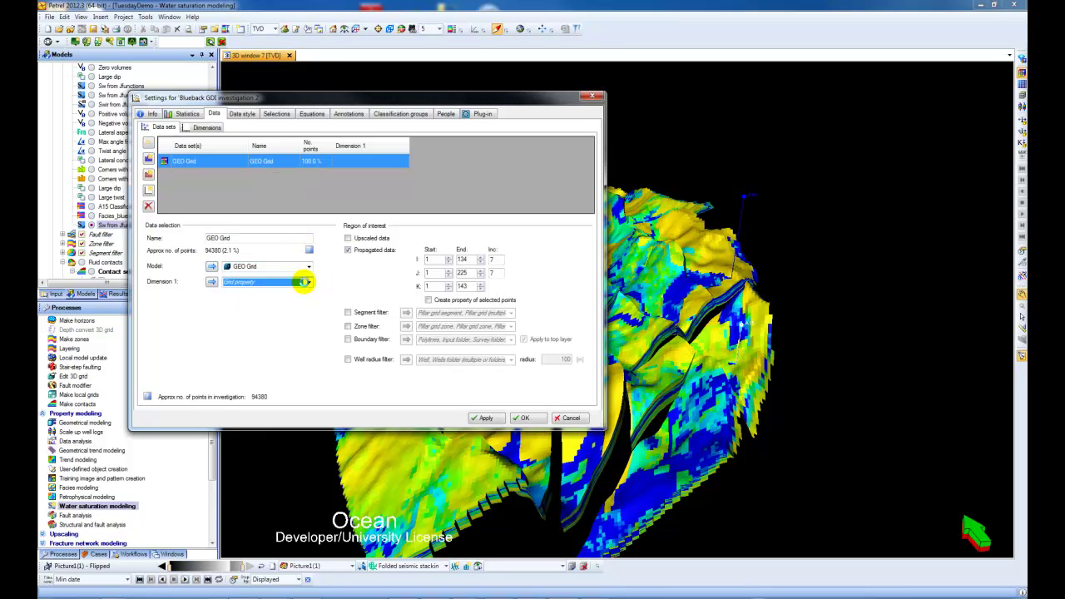
click(307, 282)
click(273, 497)
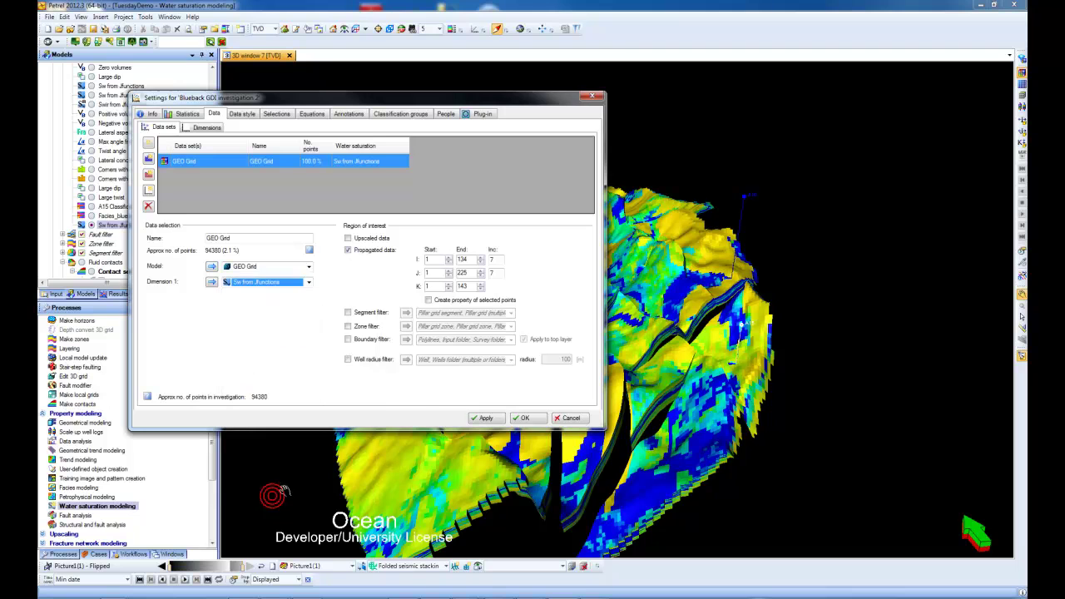
click(529, 416)
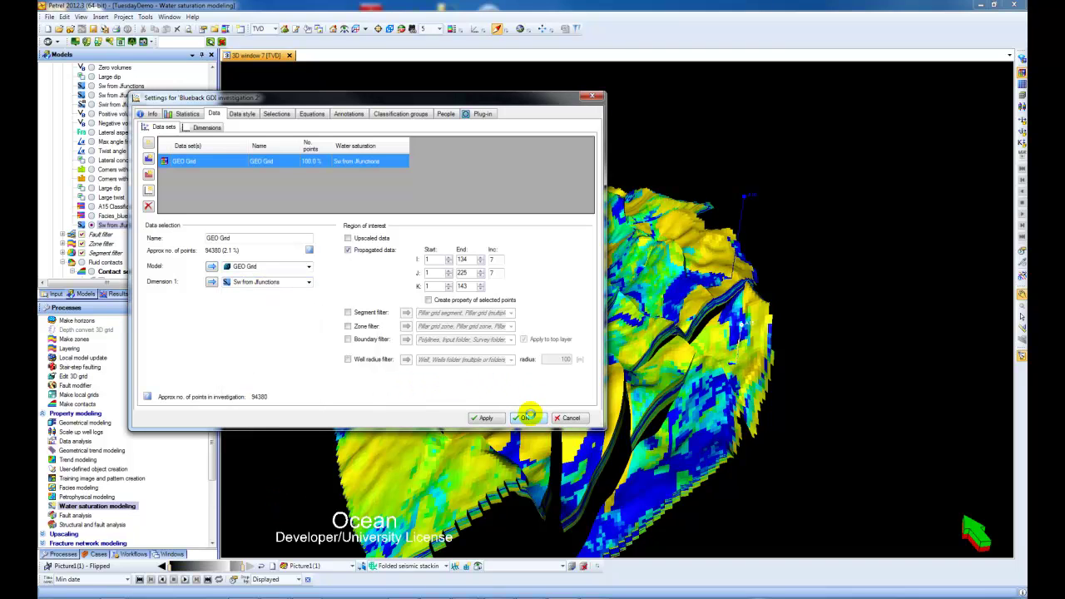
Open a new Blueback histogram window showing Blueback GDI investigation 2.
click(169, 16)
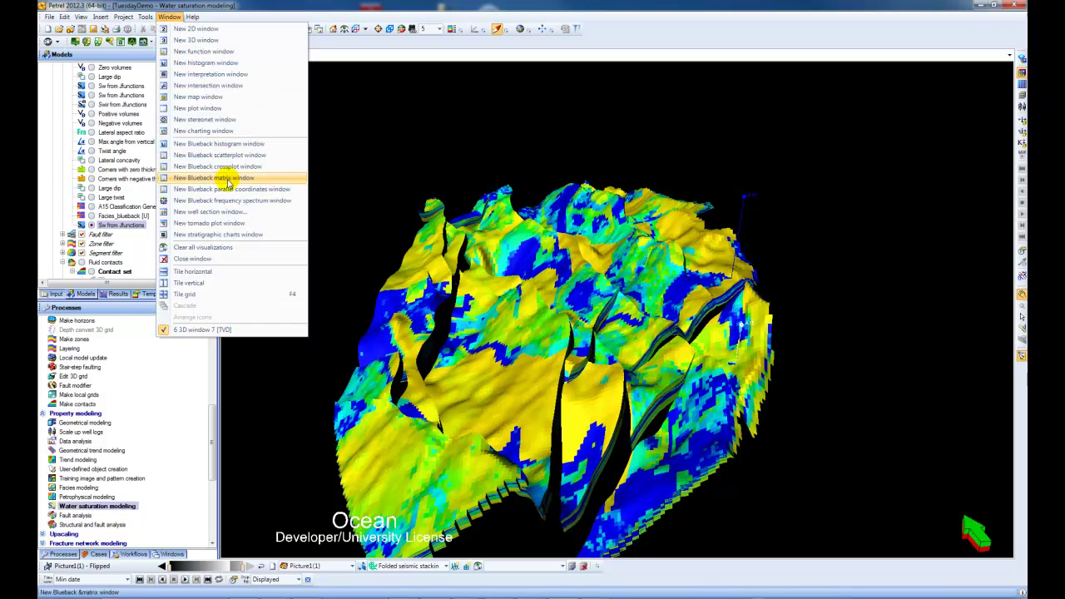
click(228, 147)
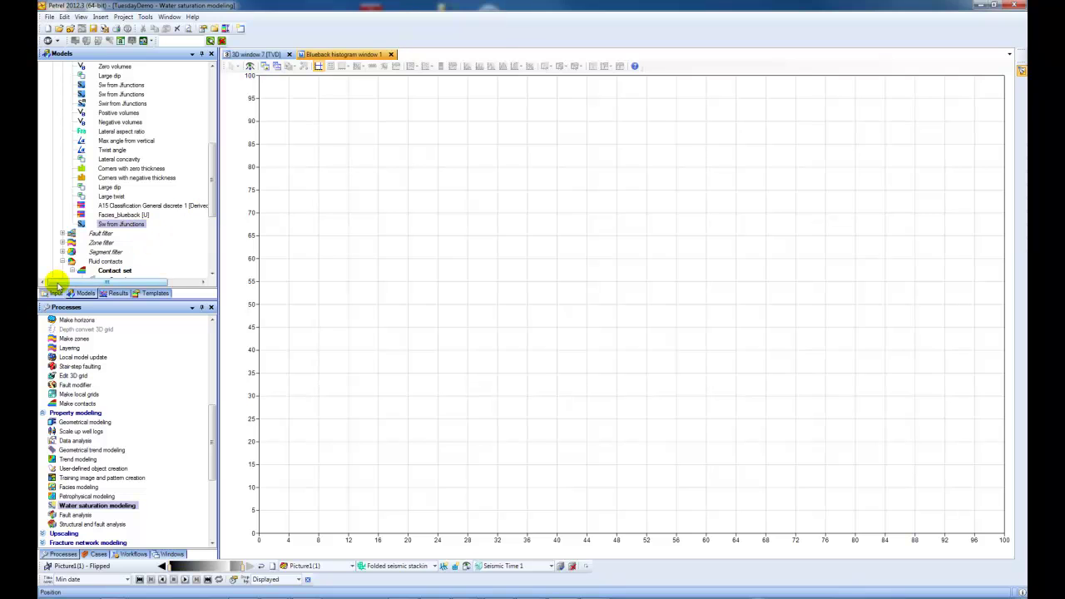
click(53, 293)
drag(212, 172, 214, 265)
click(71, 261)
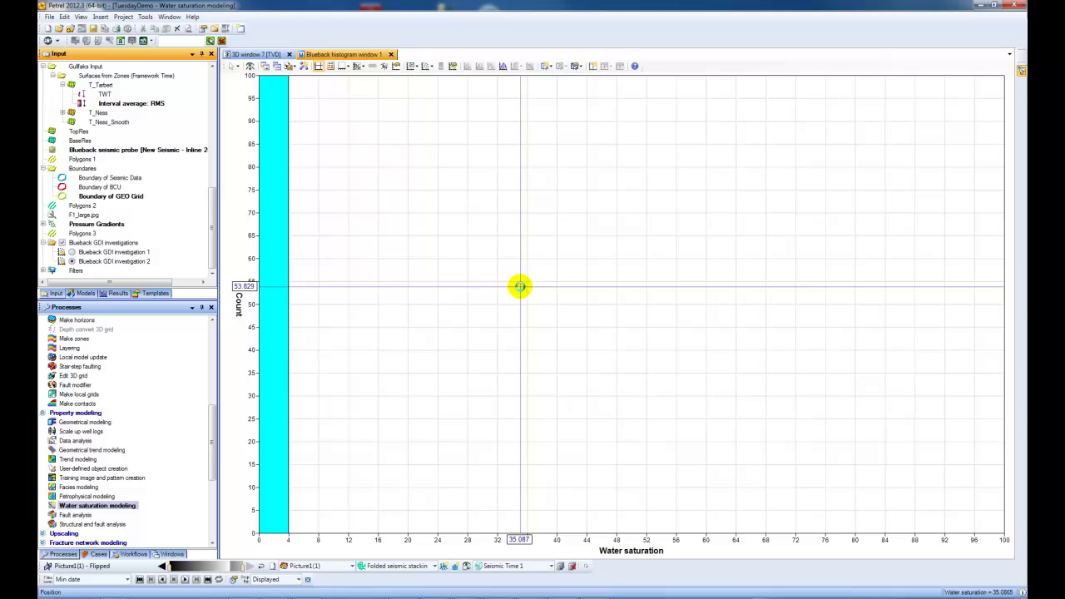
Show the data statistics table, zoom out, and return to the 3D window.
click(504, 67)
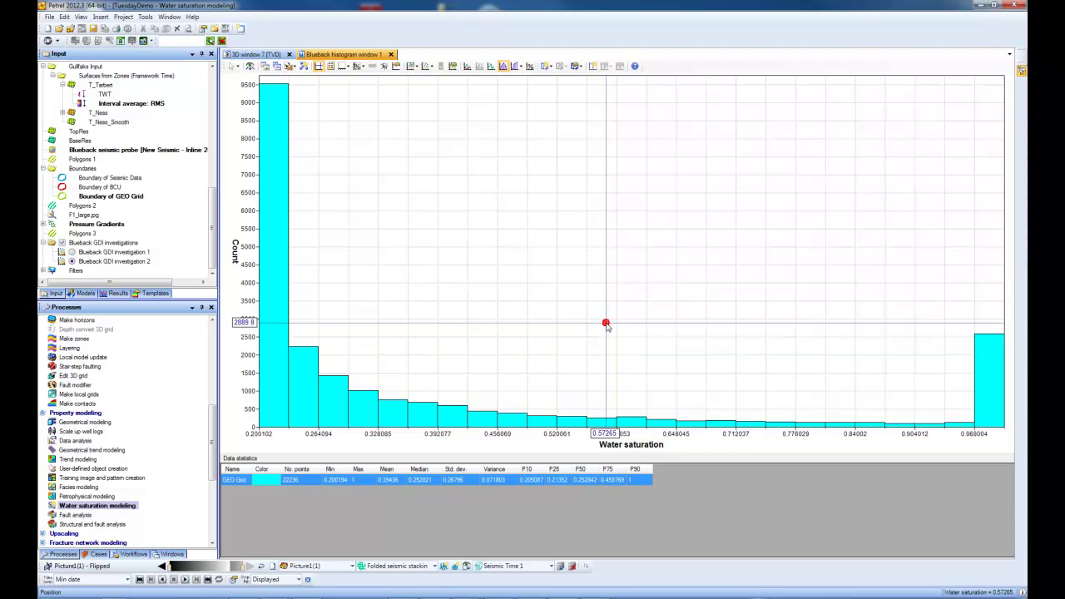
scroll(606, 326, down, 2)
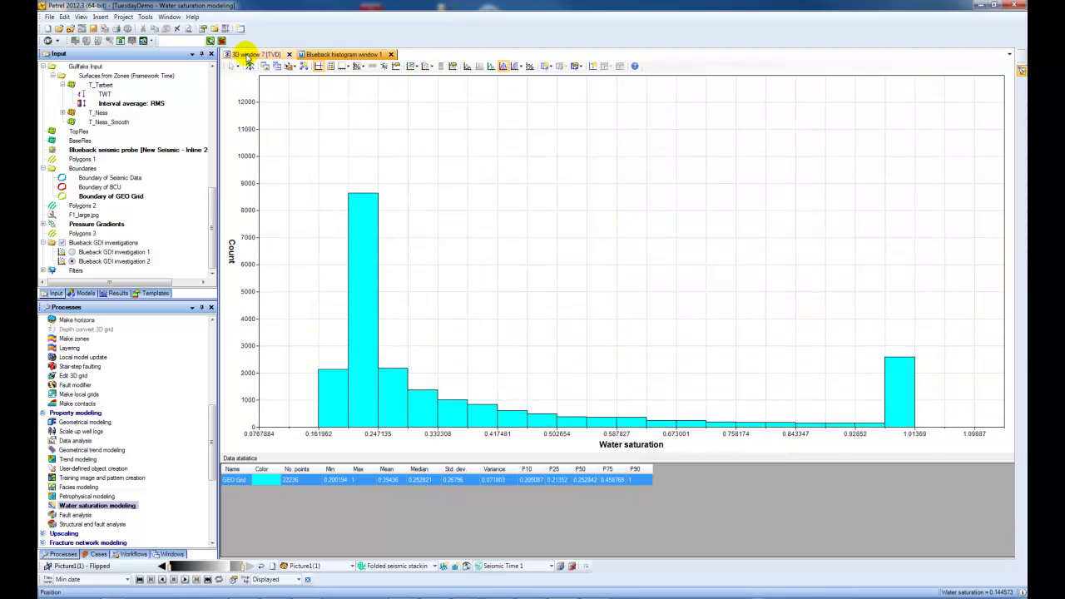
click(247, 55)
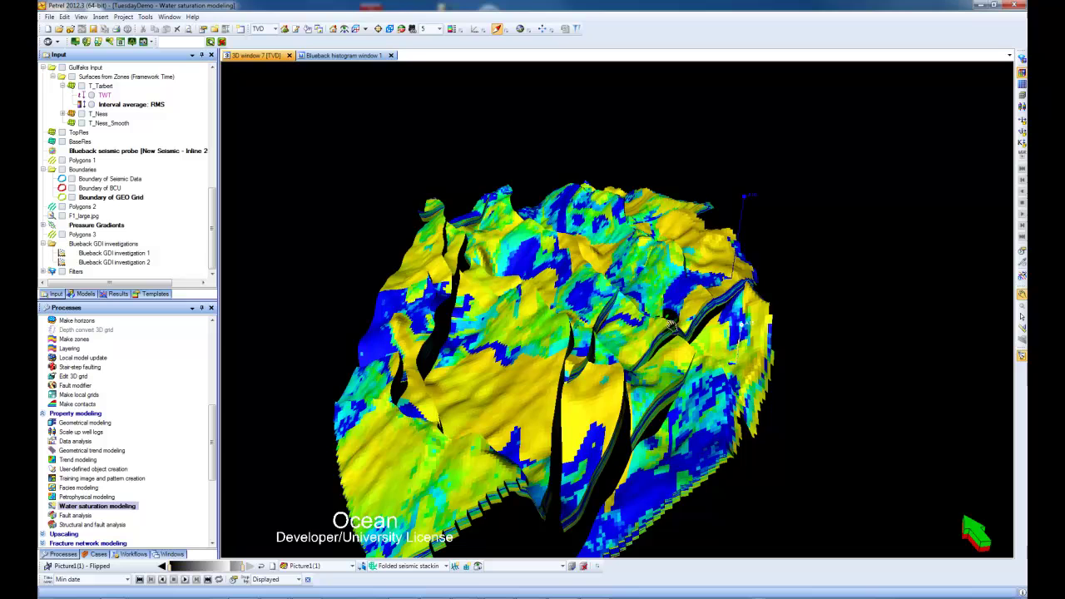